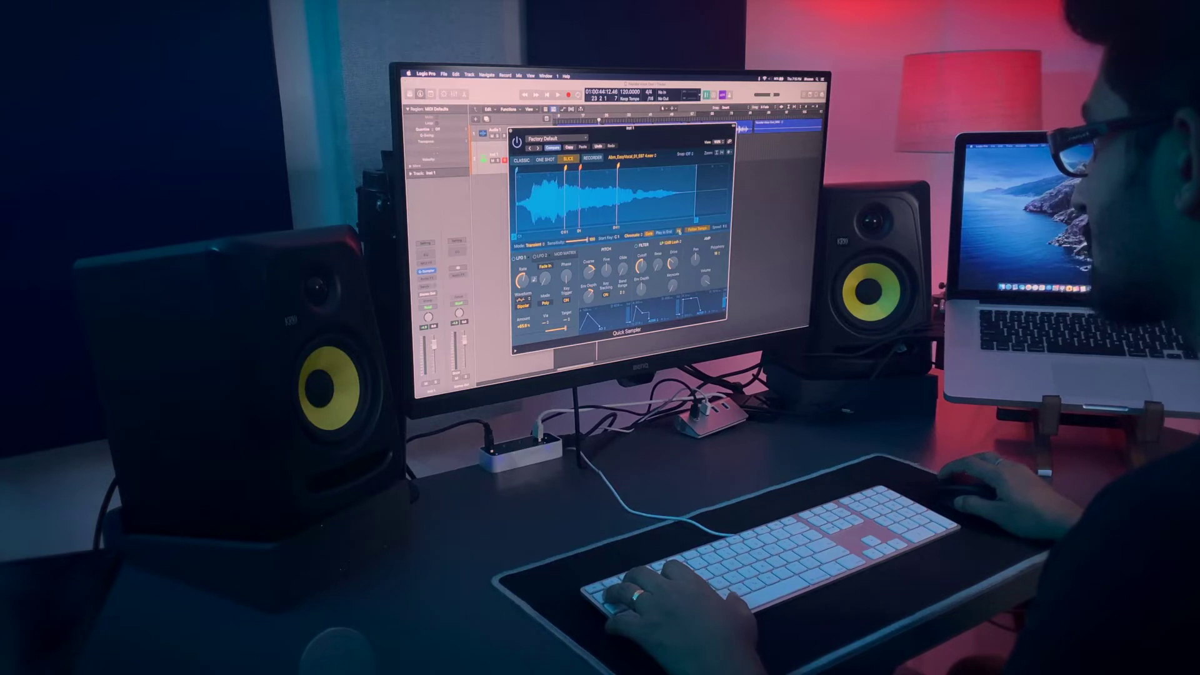
Audition the vocal slices and increase LFO 1's fade-in time with its mode set to Mono.
click(580, 231)
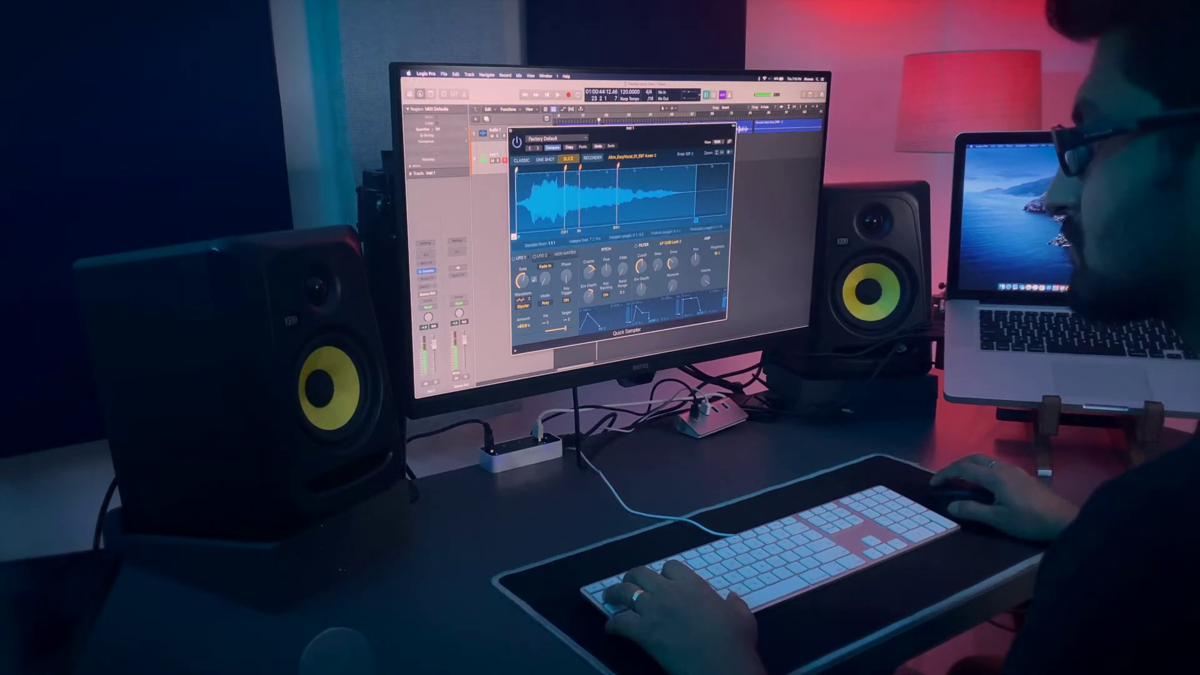
click(519, 235)
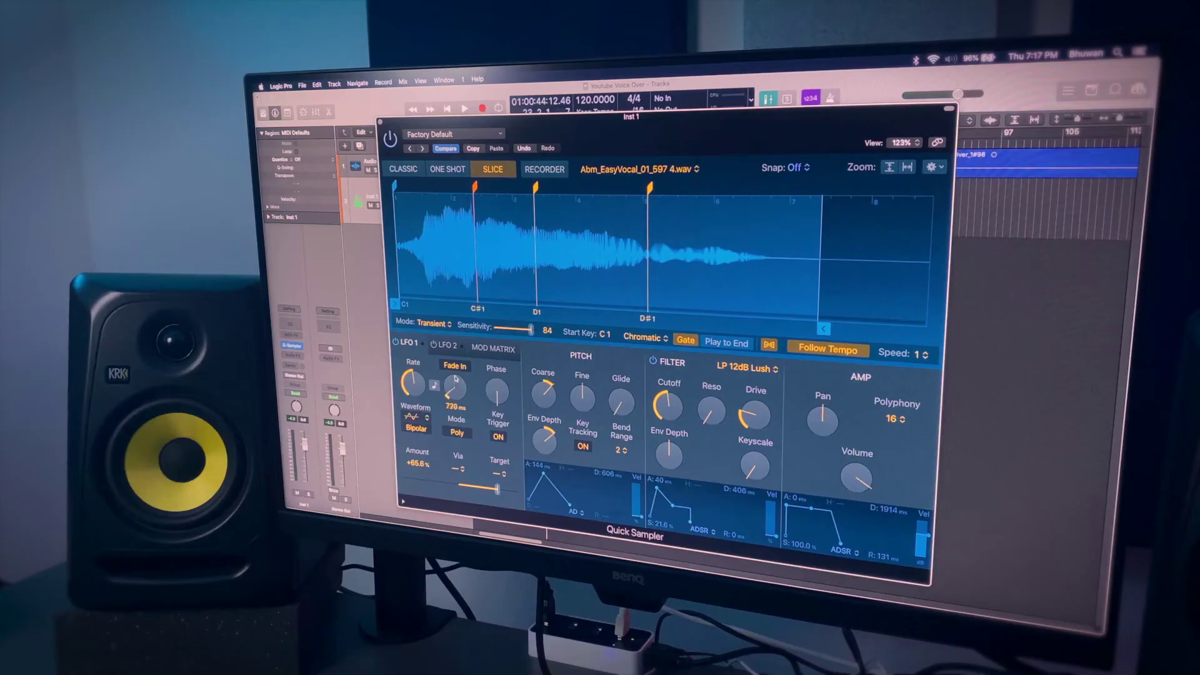
drag(456, 377, 454, 400)
mouse_move(511, 395)
mouse_move(552, 402)
click(479, 309)
click(479, 309)
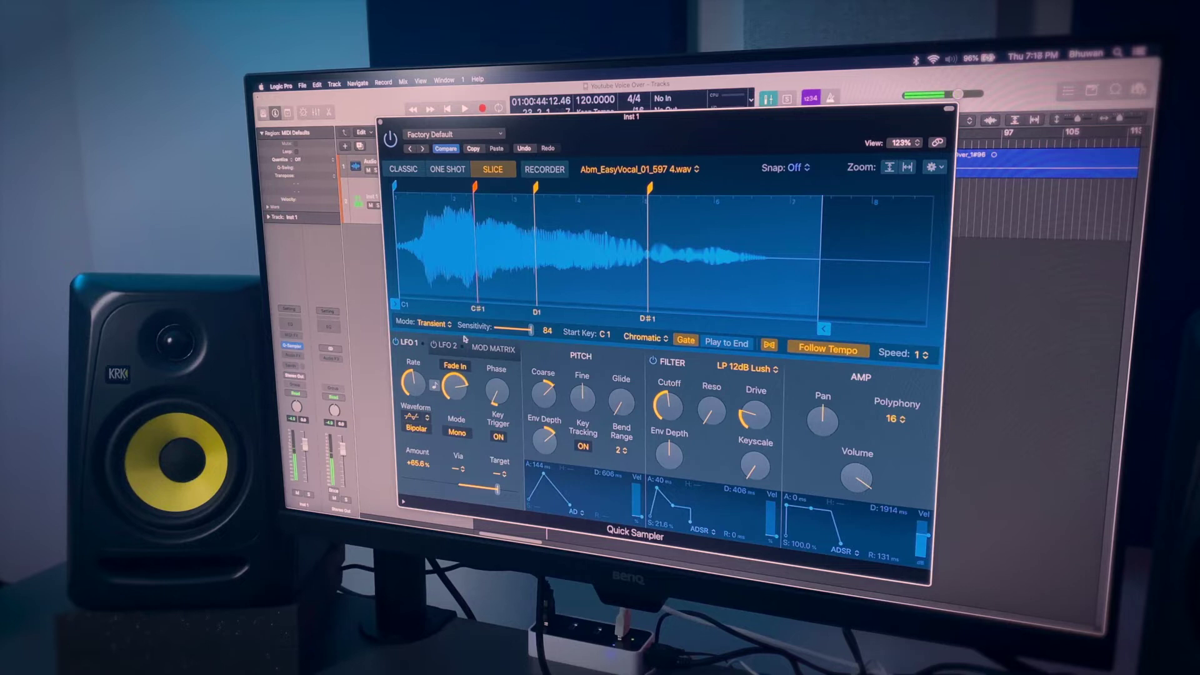
click(478, 310)
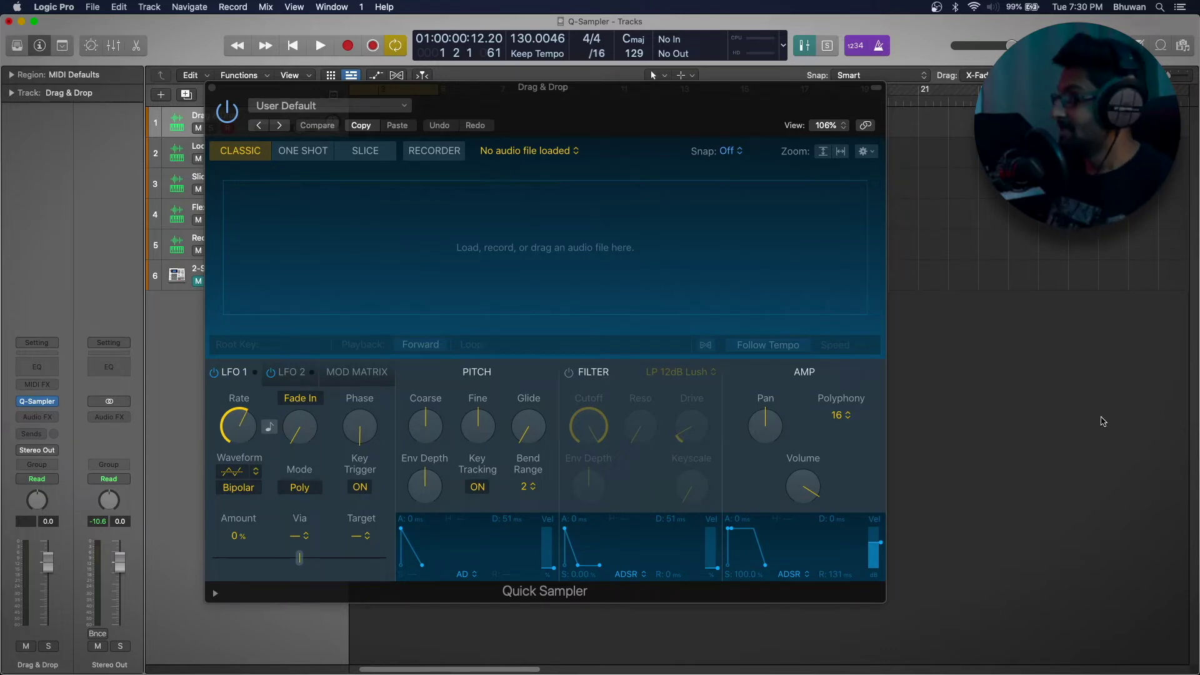
Open the loop browser and preview the 70s Rock Piano 49 loop.
click(1163, 46)
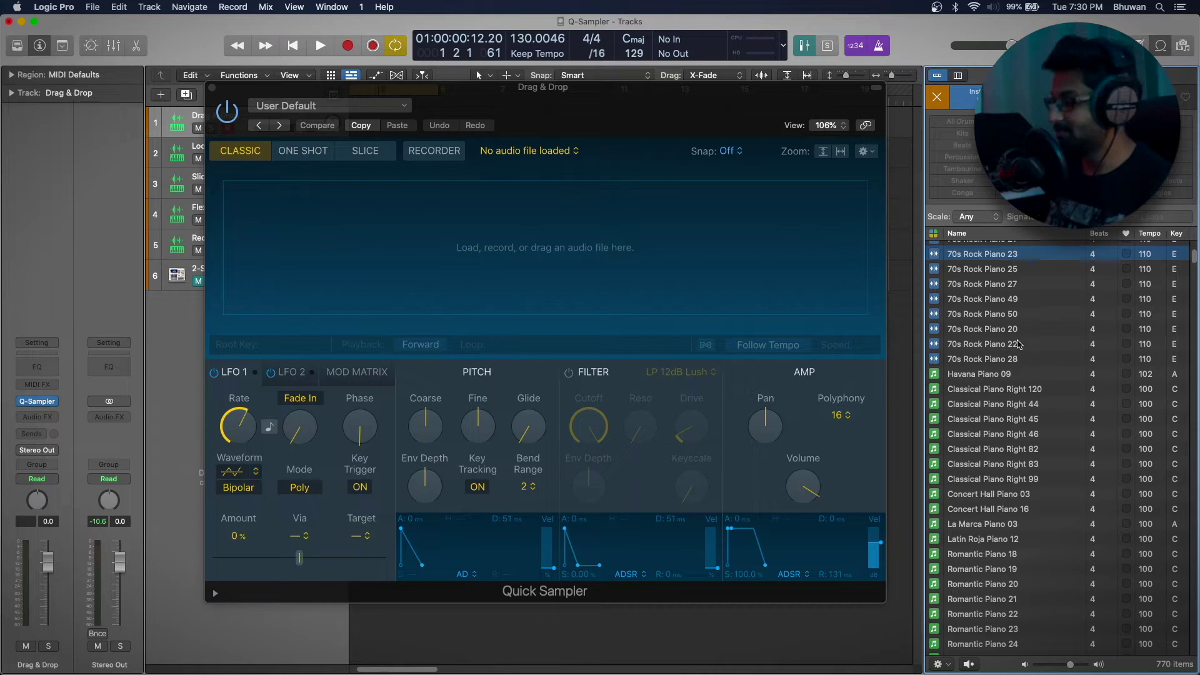
click(987, 302)
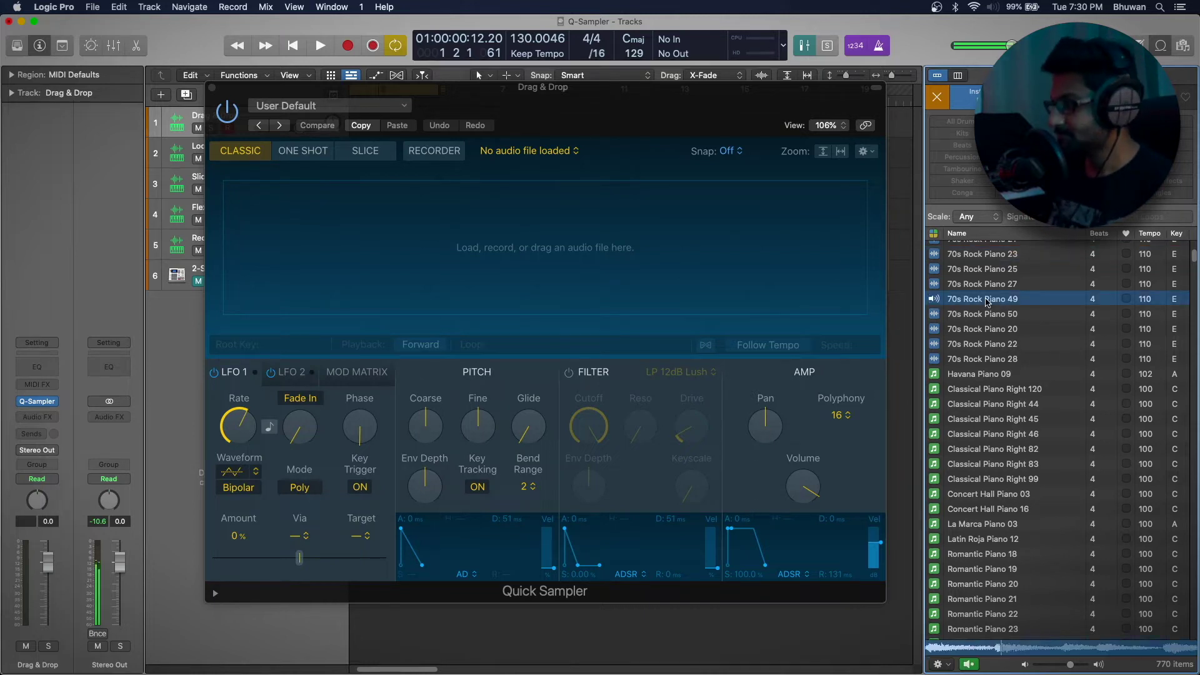
click(969, 665)
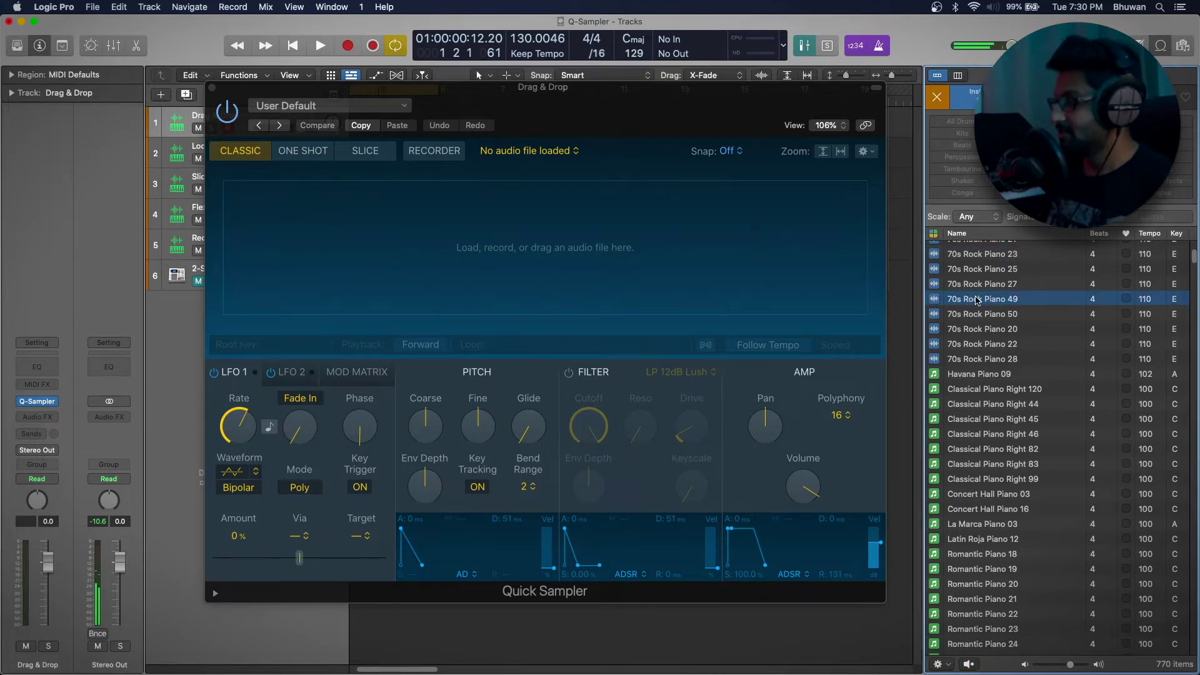
Load the 70s Rock Piano 49 loop into the empty sampler with the Original import option.
drag(977, 301, 491, 267)
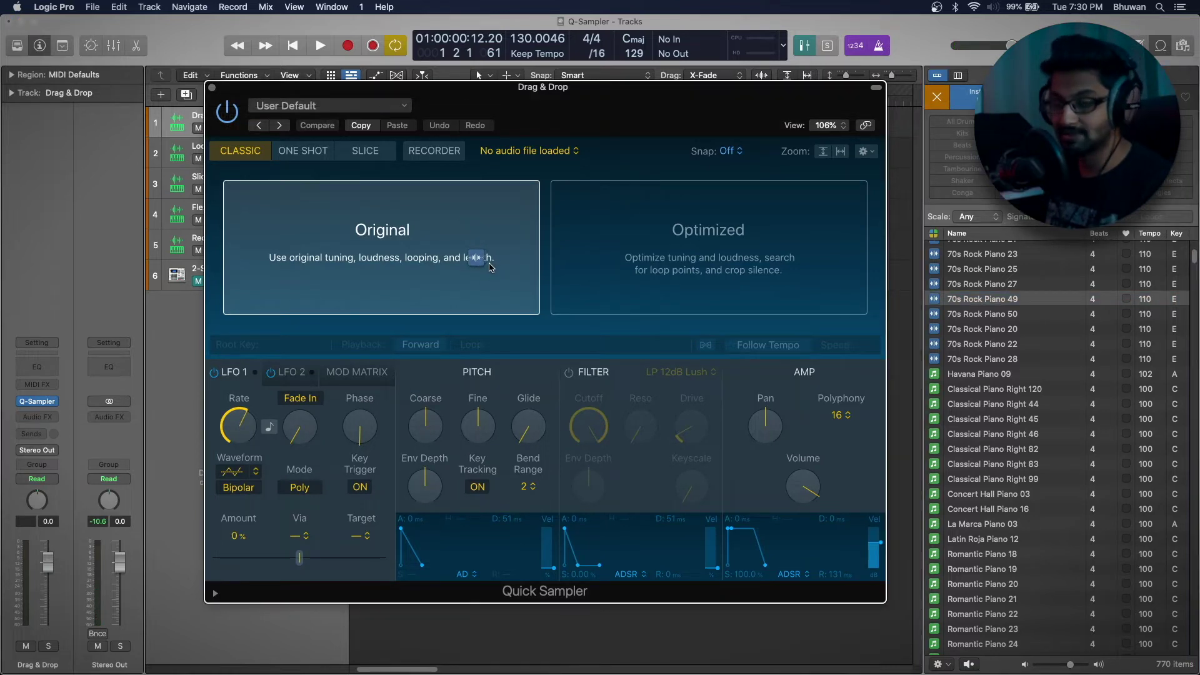
drag(490, 267, 693, 296)
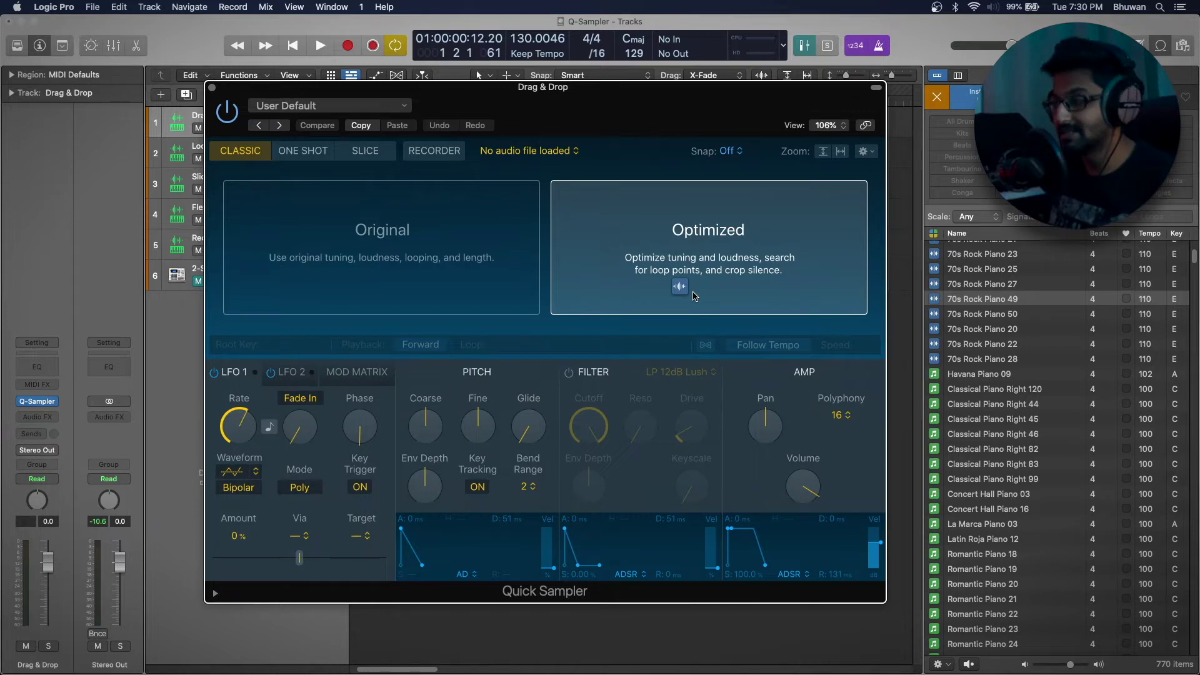
drag(692, 297, 633, 308)
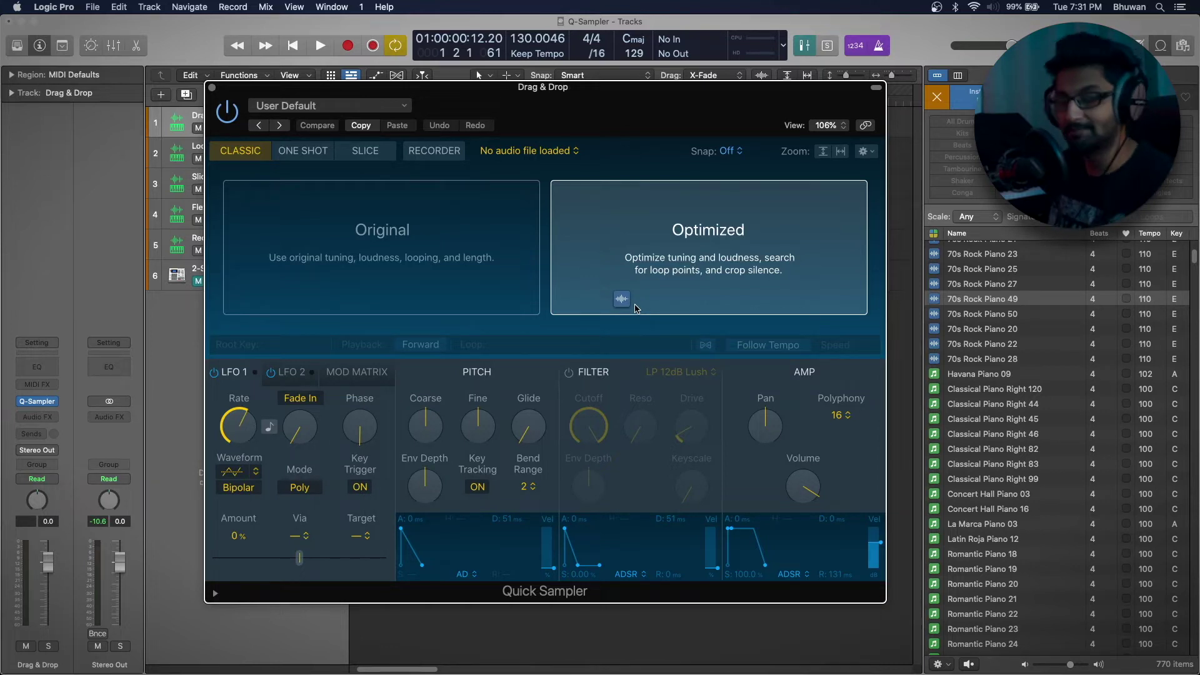
drag(635, 308, 469, 304)
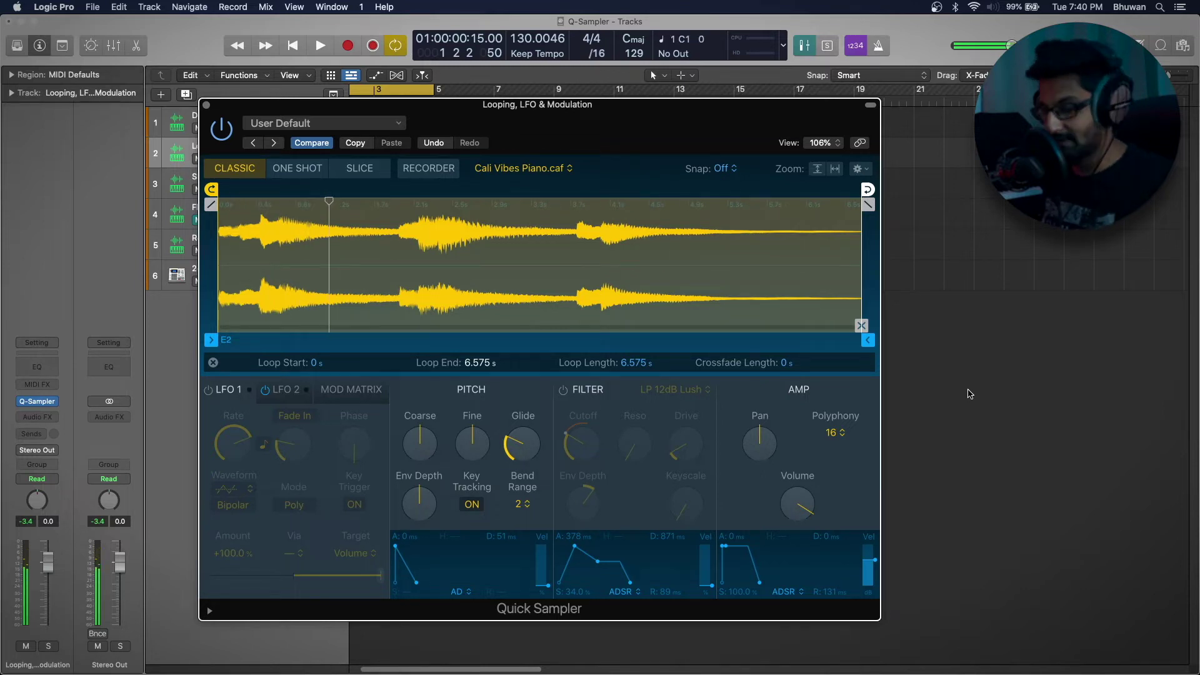
Trim the Cali Vibes Piano sample to start at about 0.442 s and end at about 1.179 s.
mouse_move(797, 512)
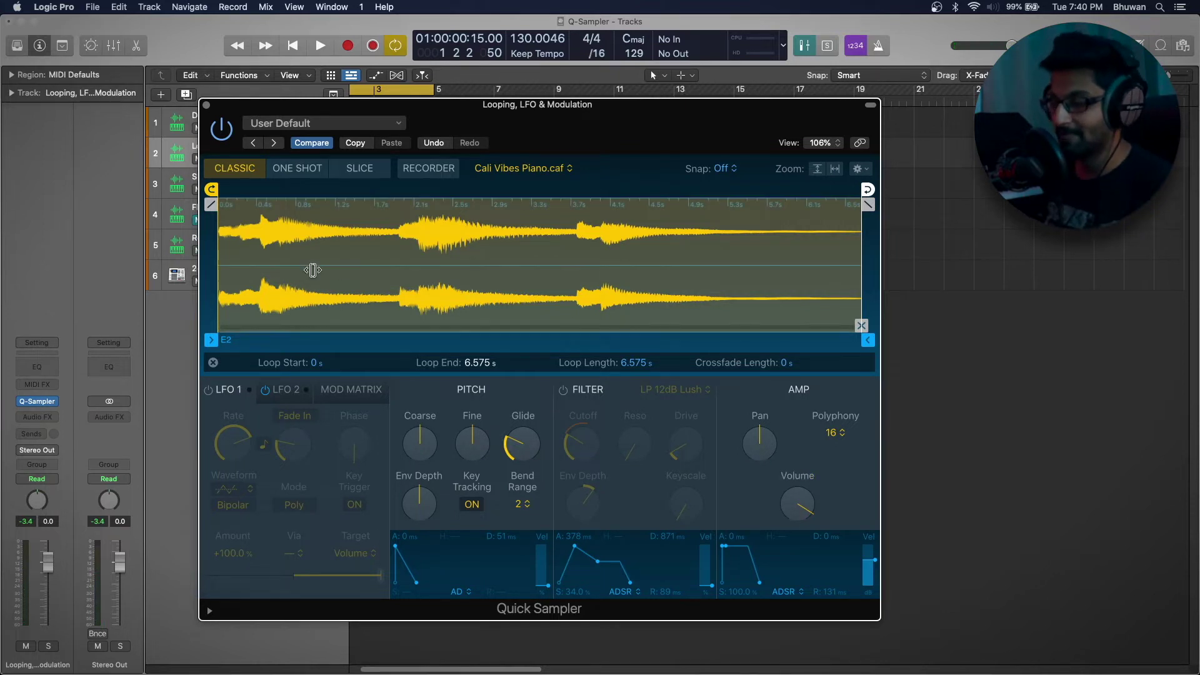
mouse_move(211, 340)
drag(213, 340, 261, 340)
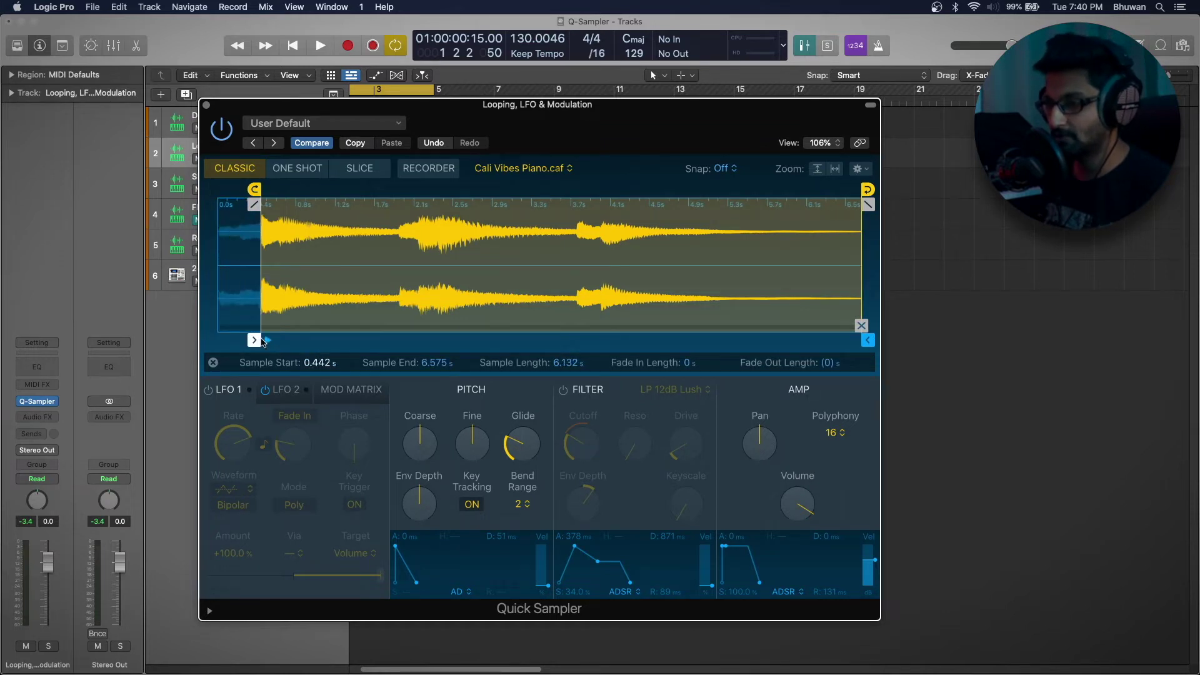
drag(867, 340, 339, 340)
Give the trimmed piano sample a fade-in of about 0.096 s and a fade-out of about 0.075 s.
drag(257, 188, 265, 203)
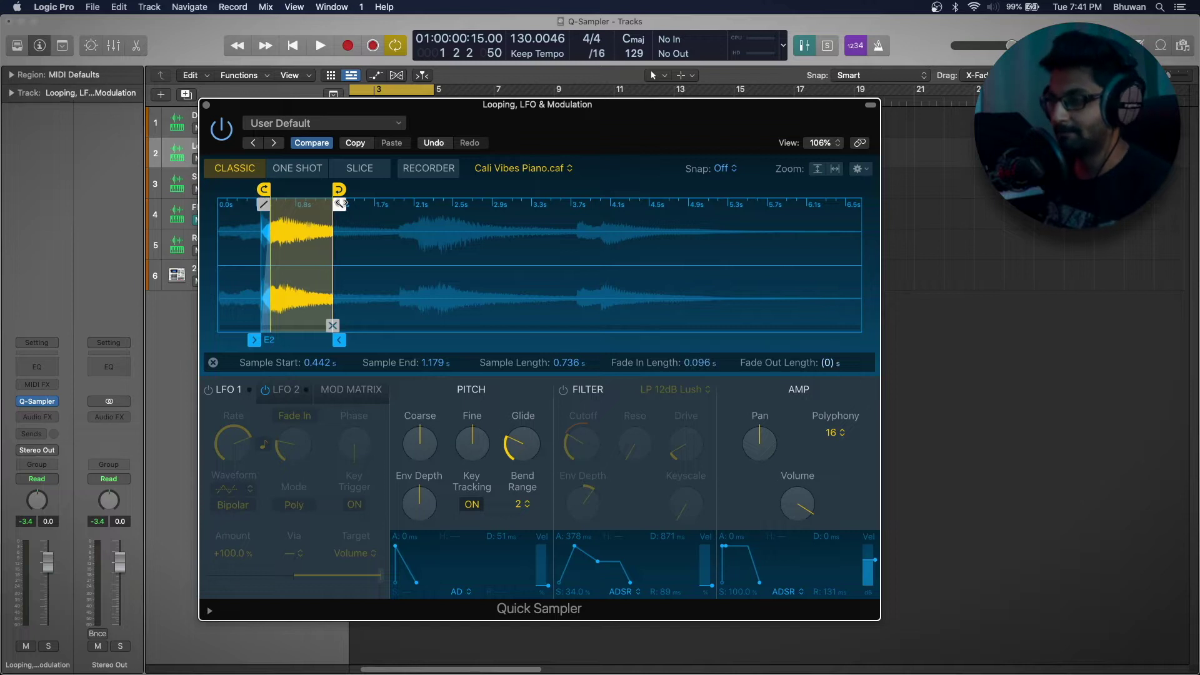
drag(339, 203, 331, 203)
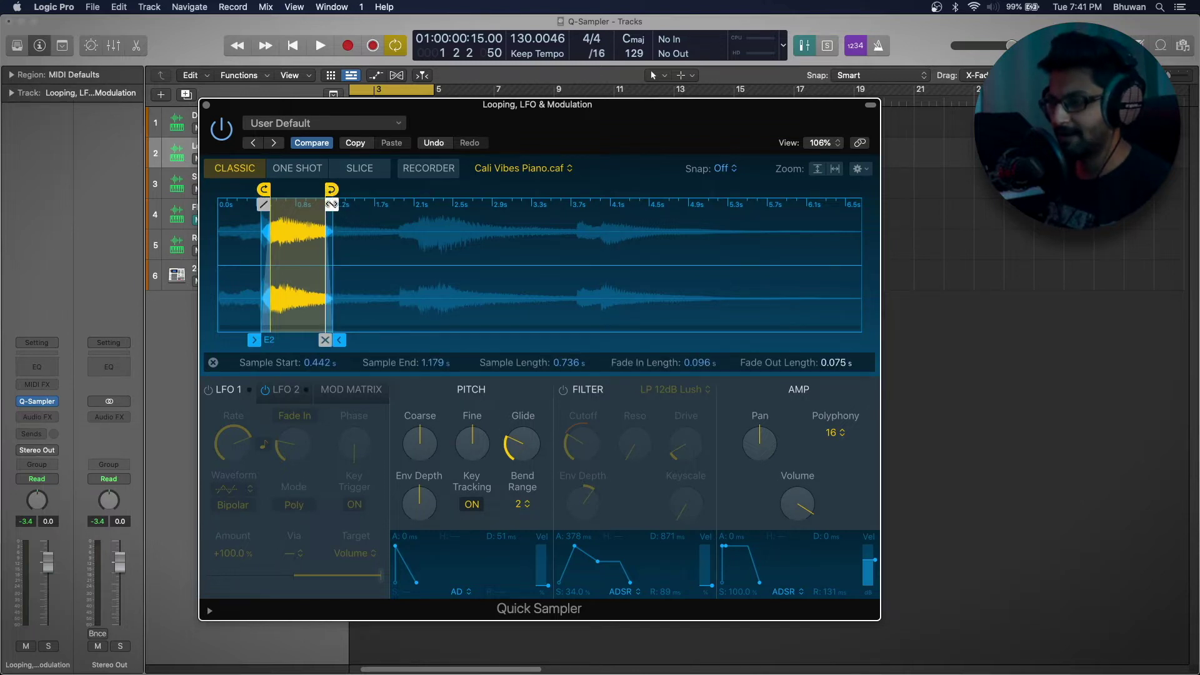
click(331, 188)
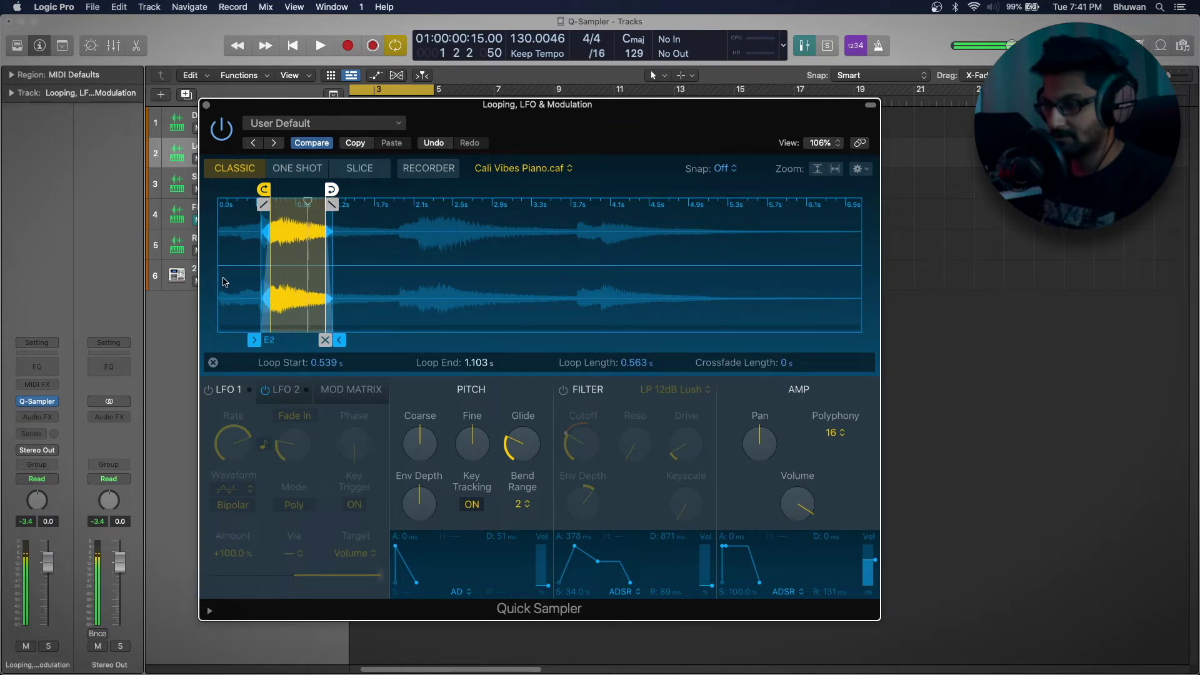
Tighten the loop to run from about 0.666 s to 1.099 s and lengthen the fade-in to about 0.224 s.
drag(332, 188, 323, 189)
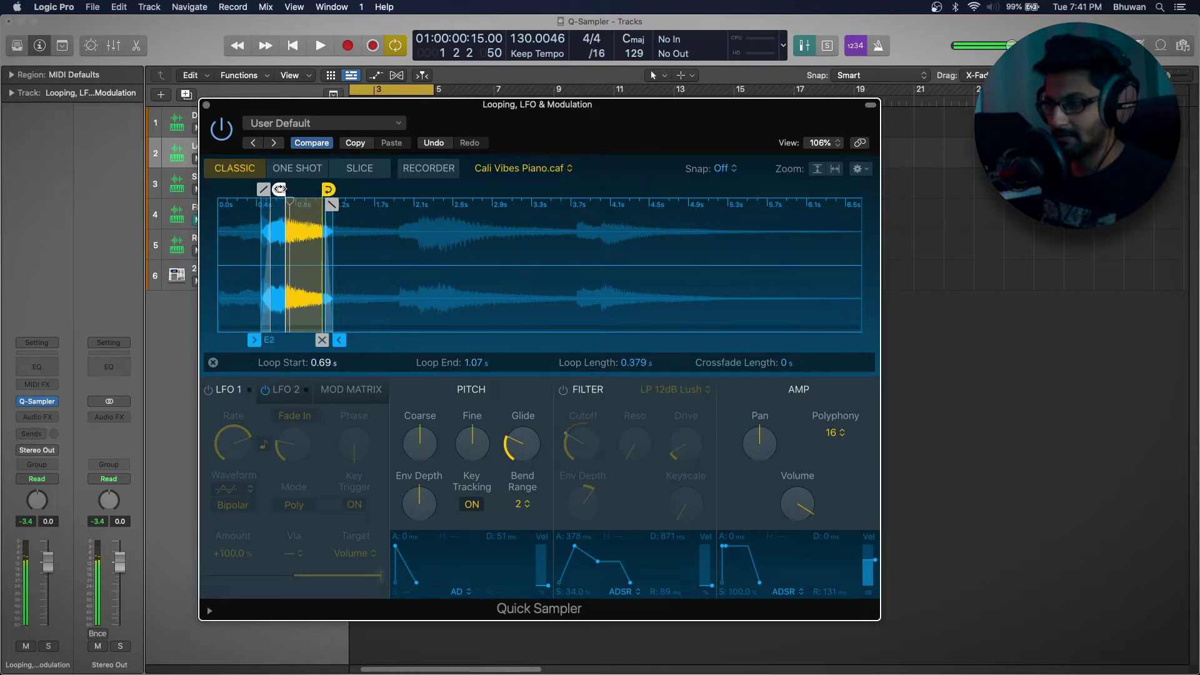
mouse_move(264, 204)
mouse_down()
mouse_move(277, 204)
mouse_move(276, 190)
mouse_up()
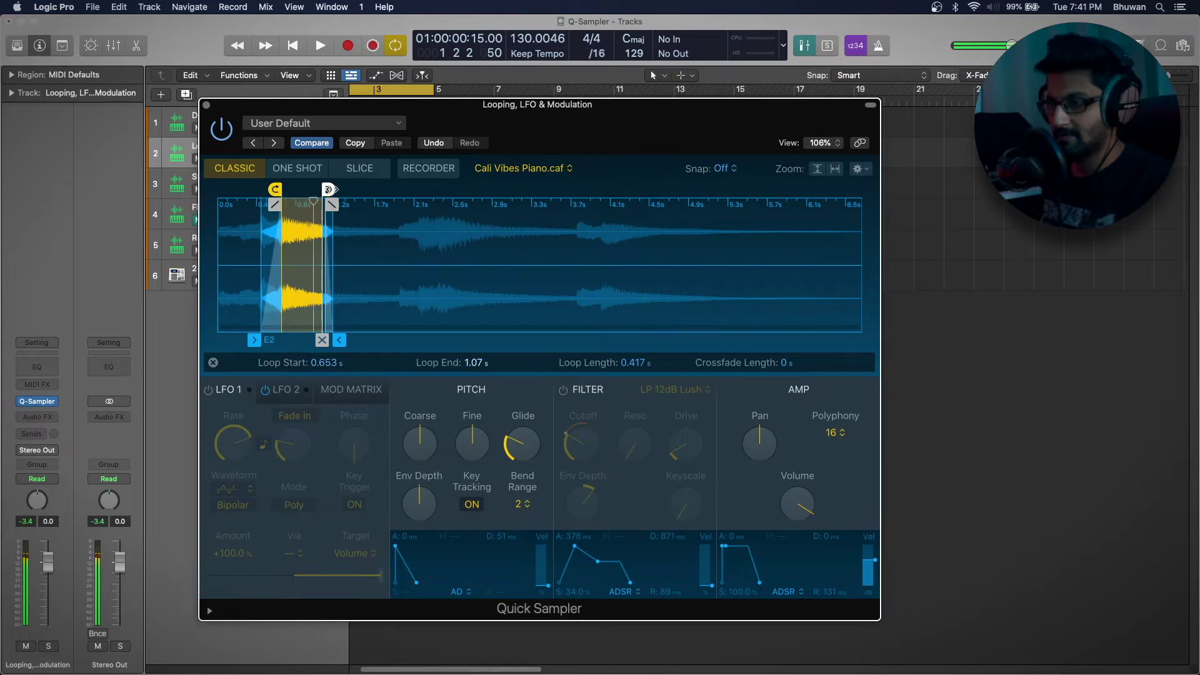
drag(284, 196, 287, 195)
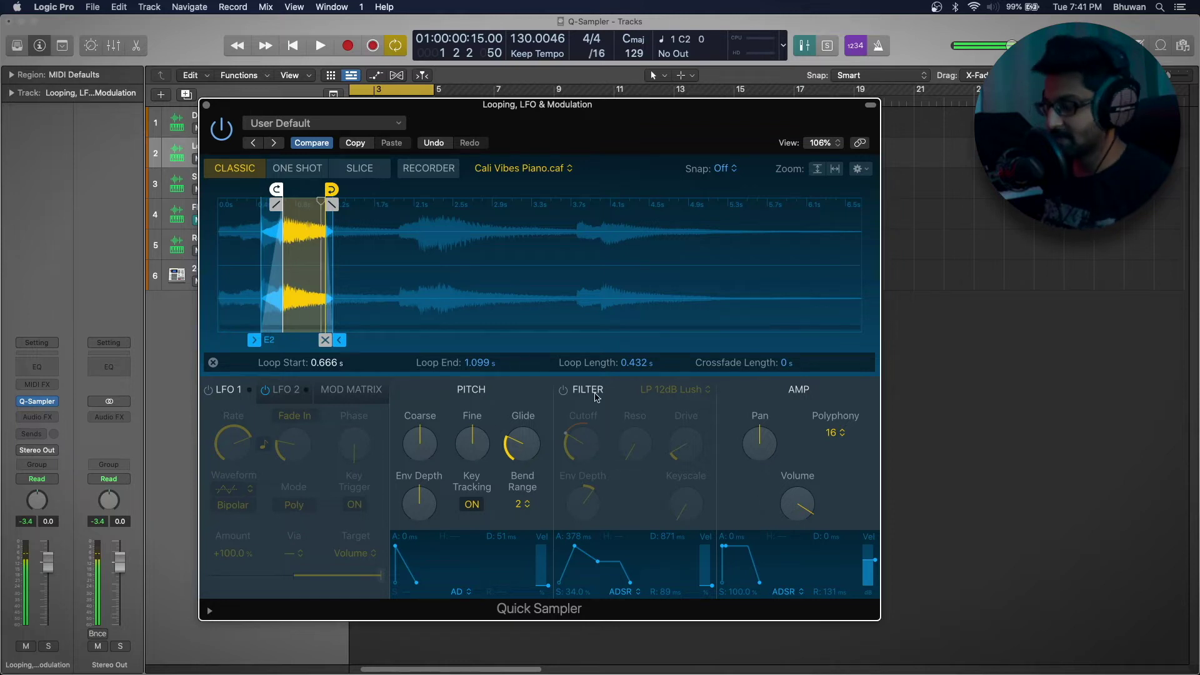
Turn on the filter and shape its envelope to about 775 ms attack, 1282 ms decay and 34.9% sustain, with slightly less envelope depth.
click(564, 390)
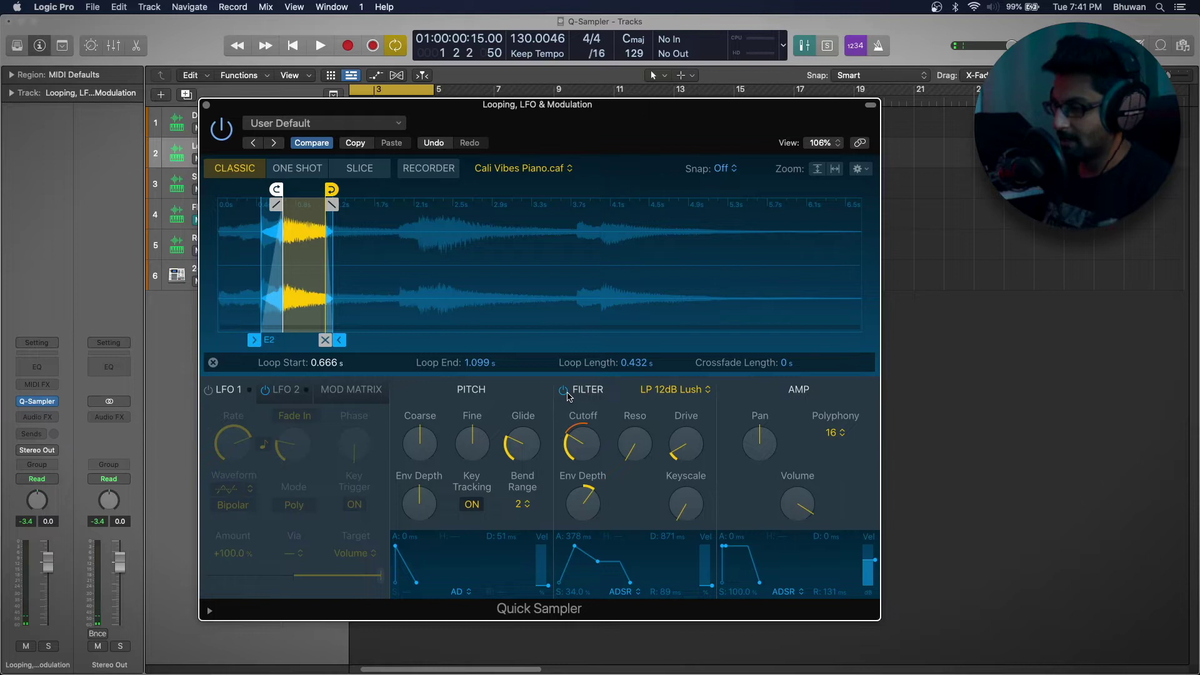
mouse_move(583, 446)
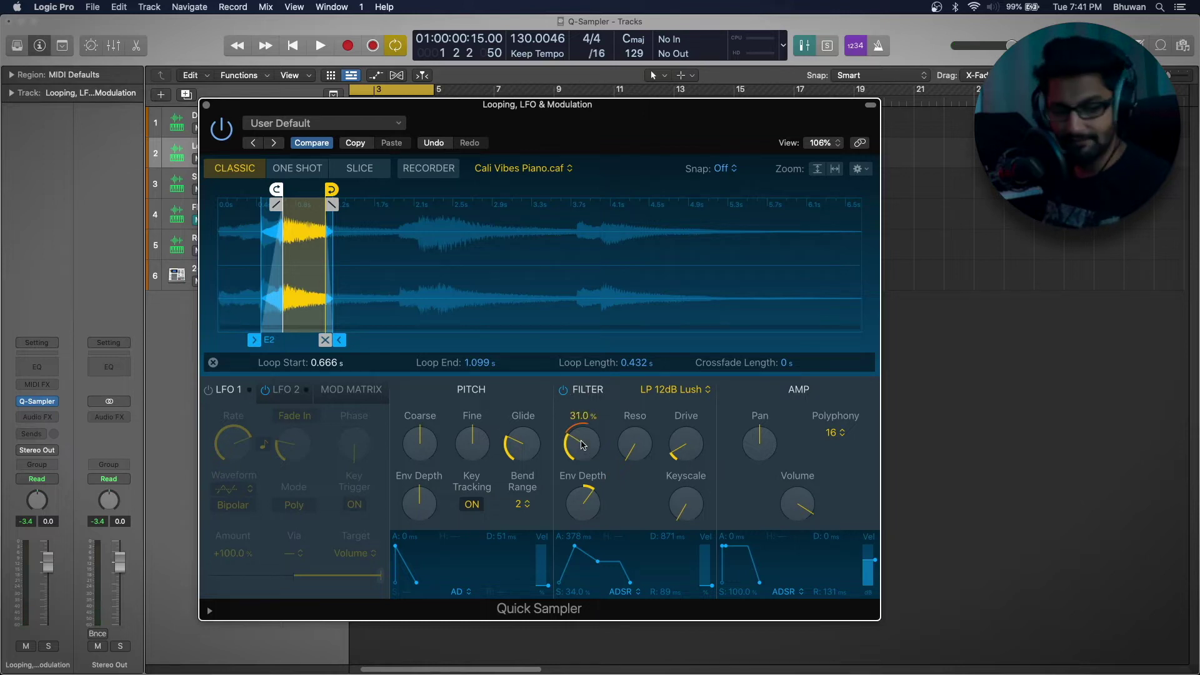
drag(575, 546, 584, 548)
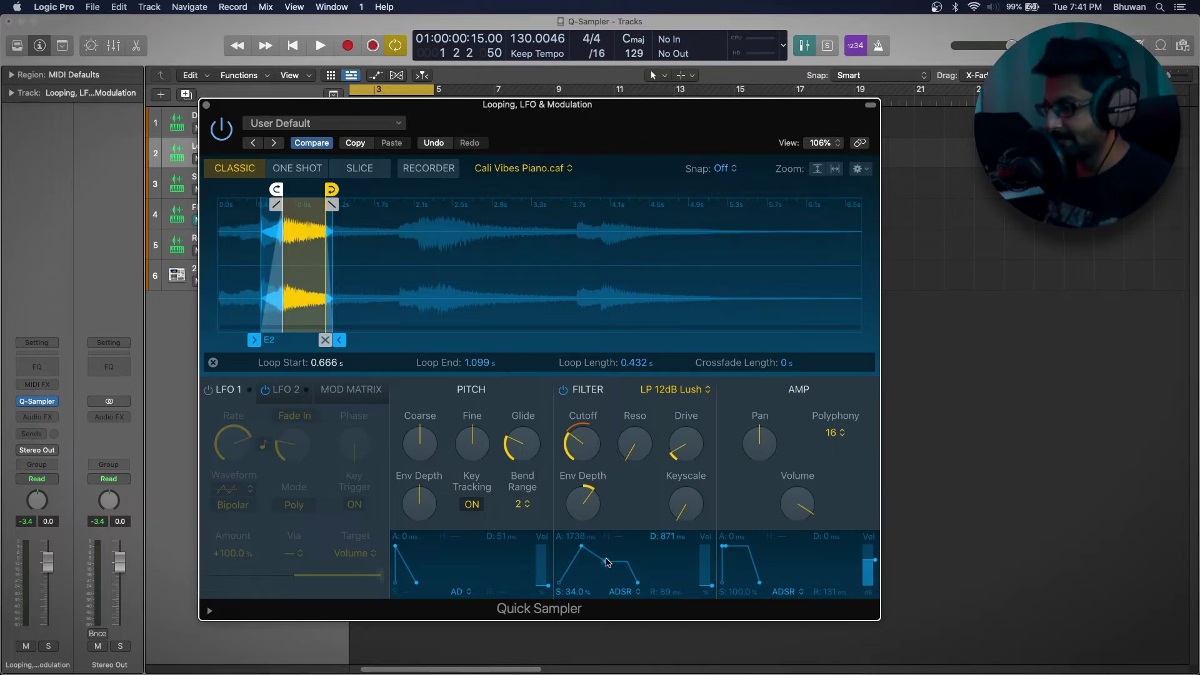
drag(608, 564, 648, 586)
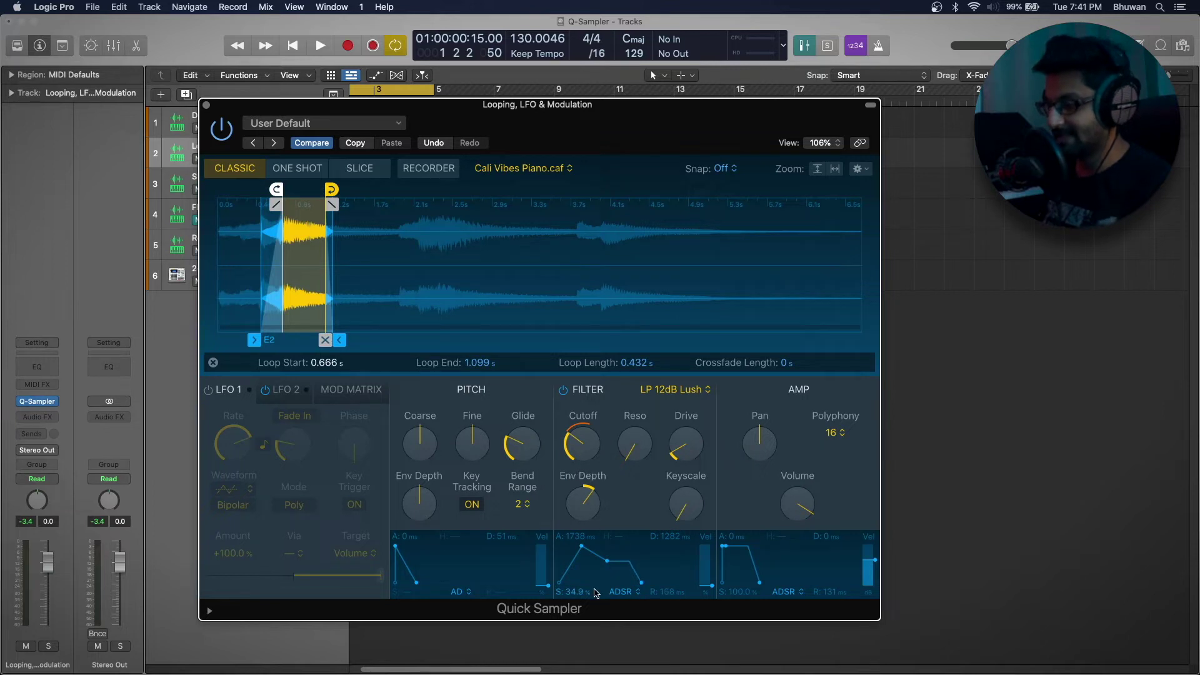
drag(589, 504, 577, 547)
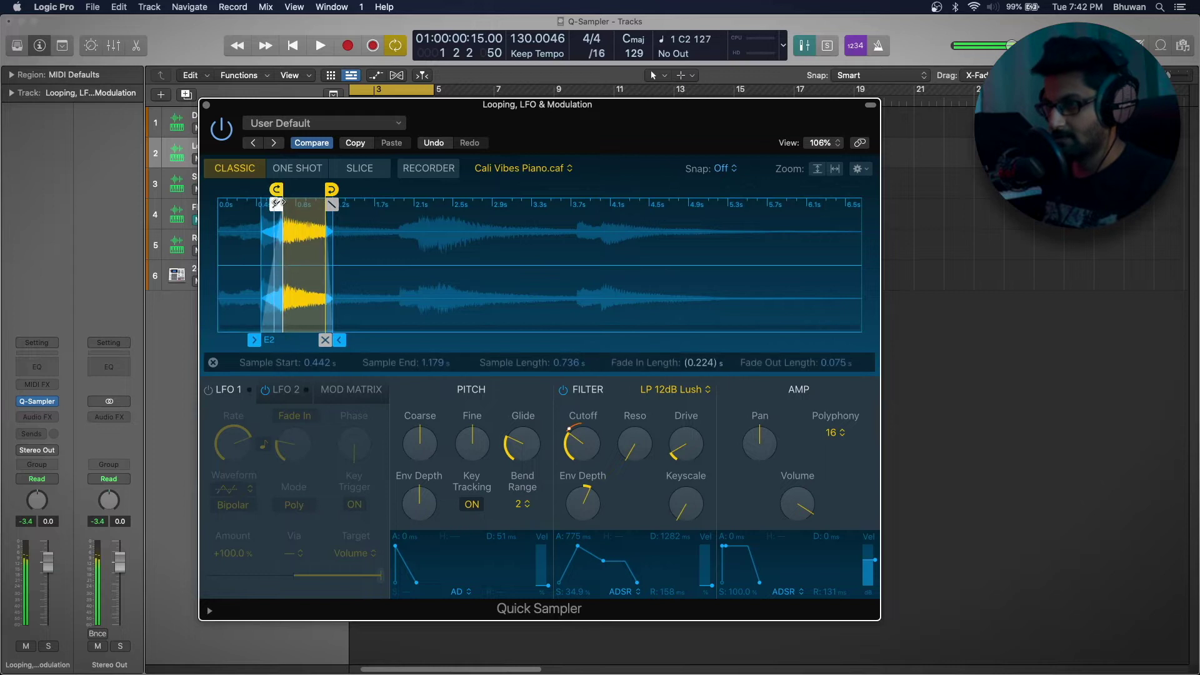
Widen the loop region around the first piano note and set the loop mode to Reverse.
drag(277, 189, 285, 193)
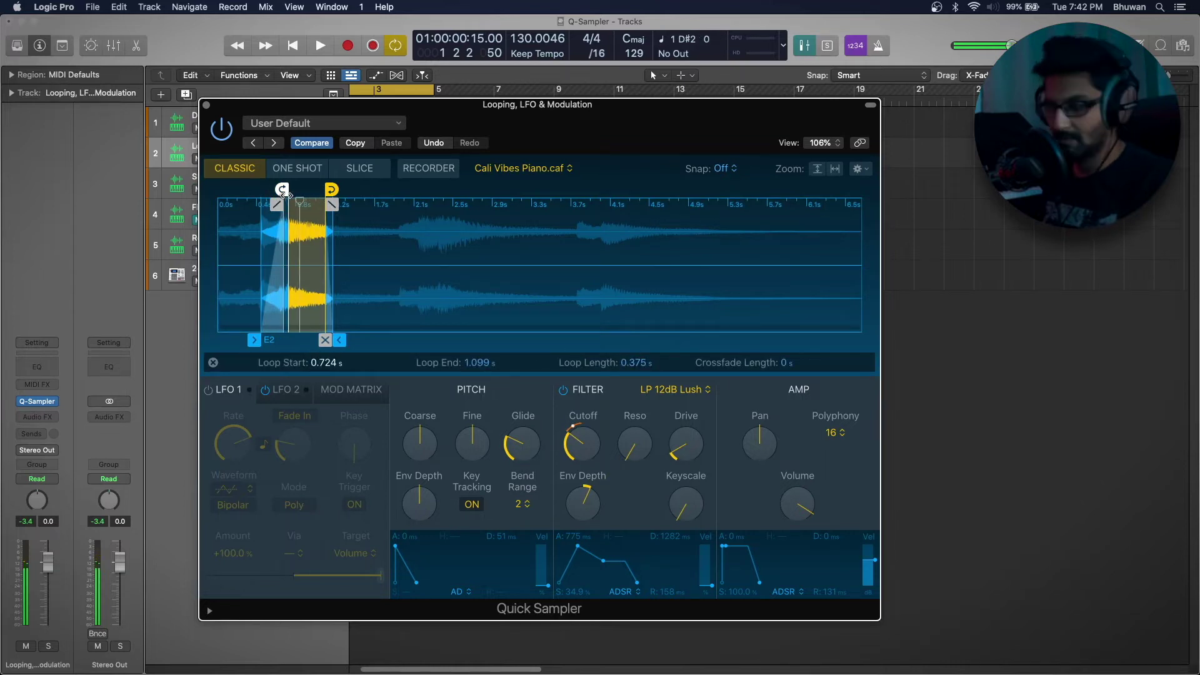
drag(286, 193, 336, 189)
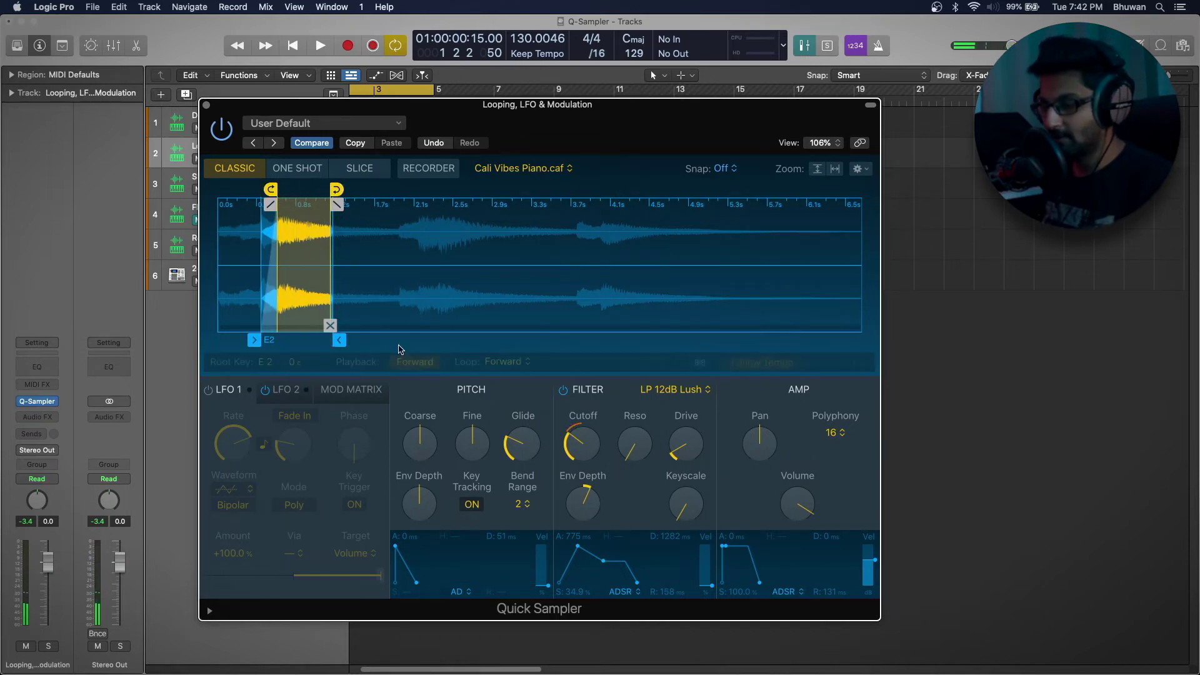
click(494, 363)
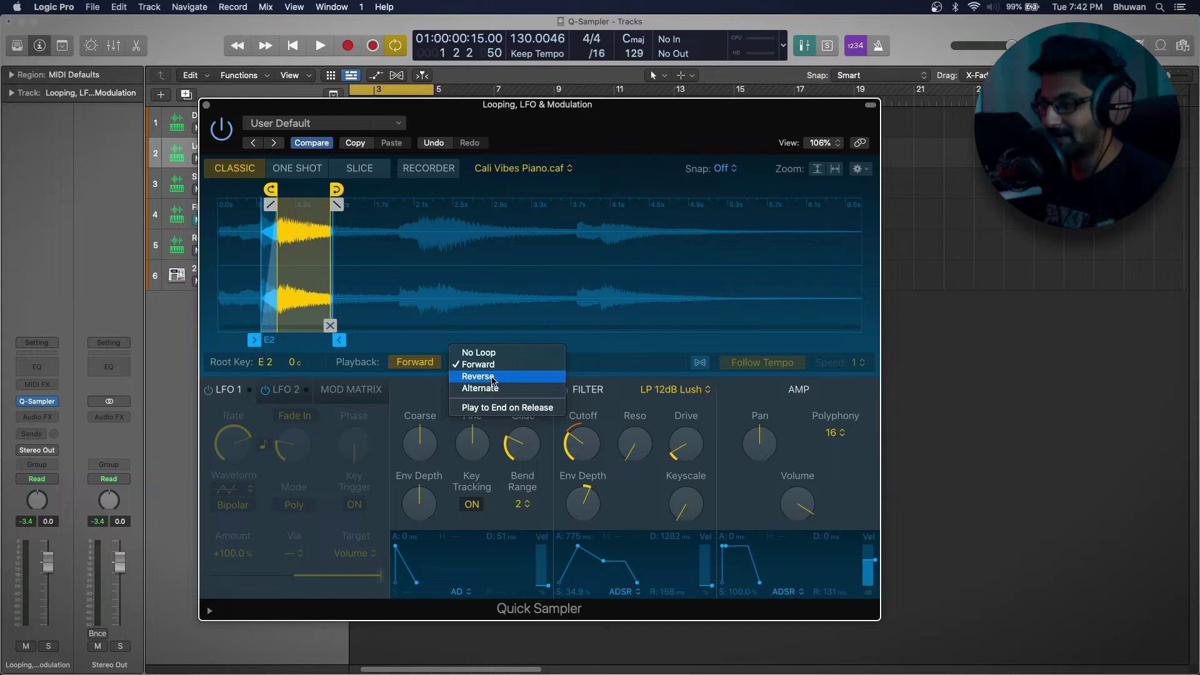
click(493, 377)
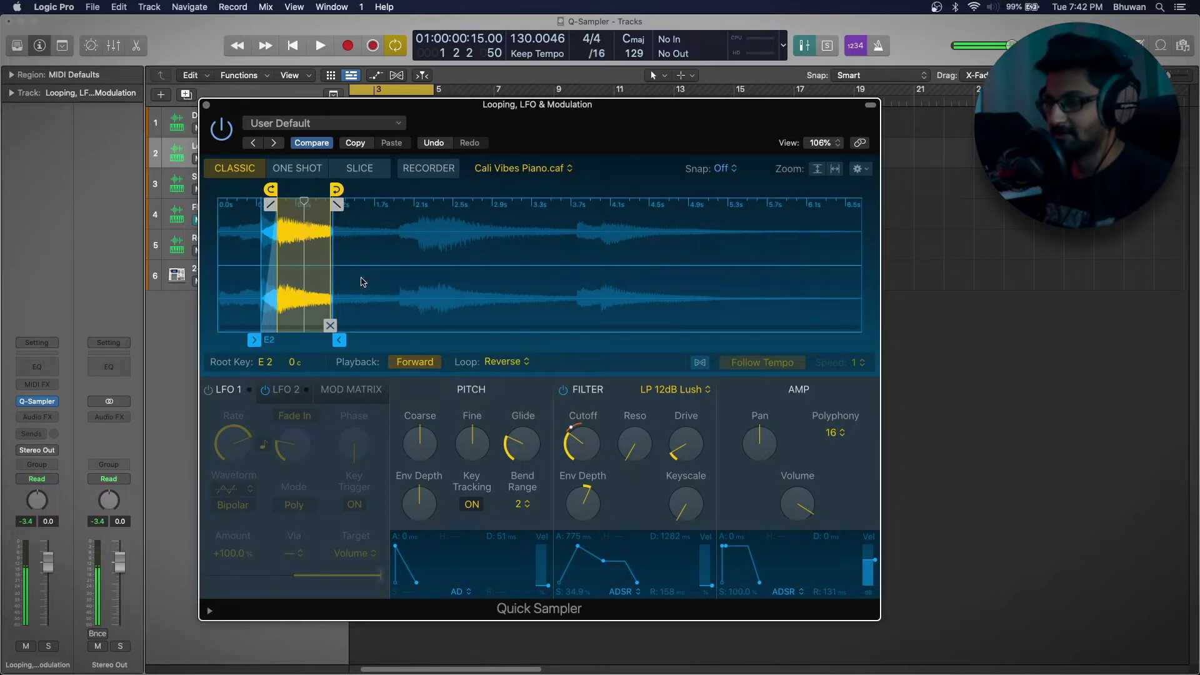
Move the loop start later with the sample start at about 0.63 s, and set the loop mode to Alternate.
drag(270, 203, 278, 203)
drag(254, 340, 259, 341)
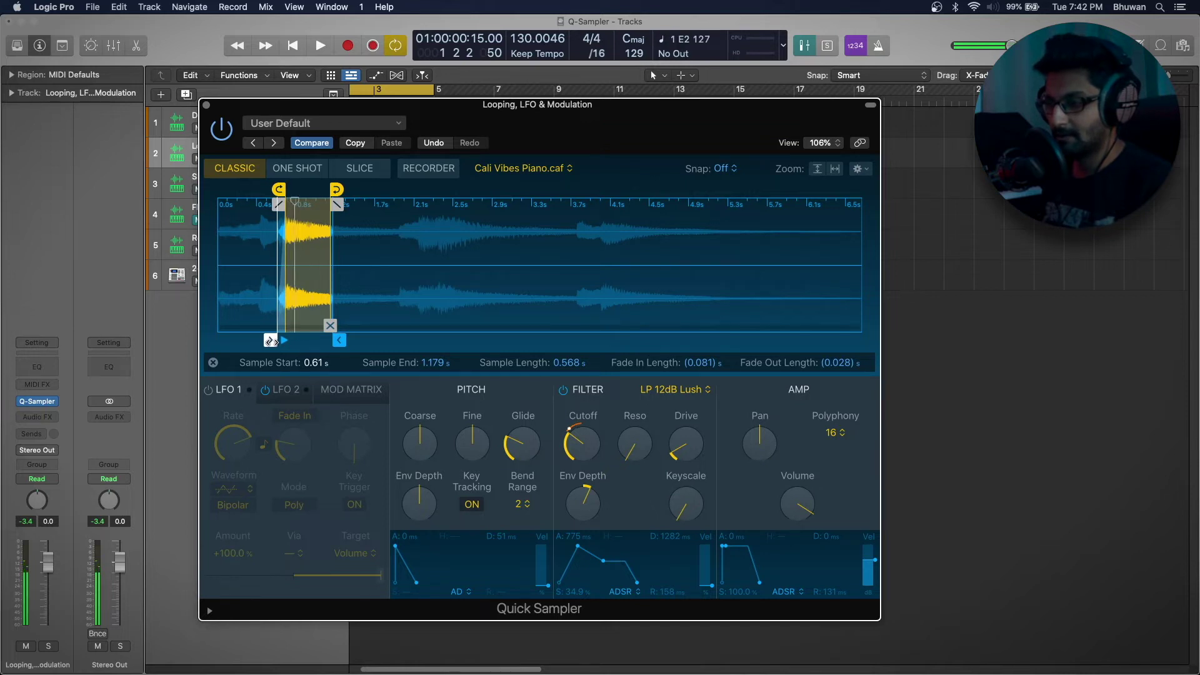
drag(271, 340, 272, 341)
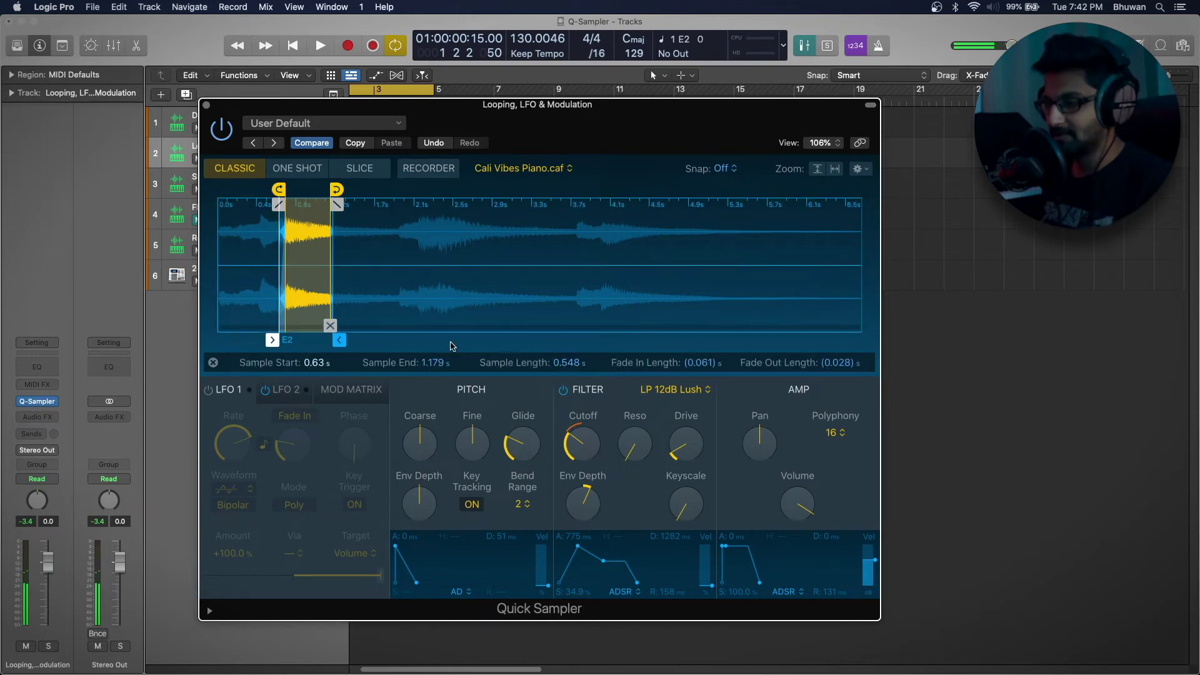
click(536, 365)
click(515, 379)
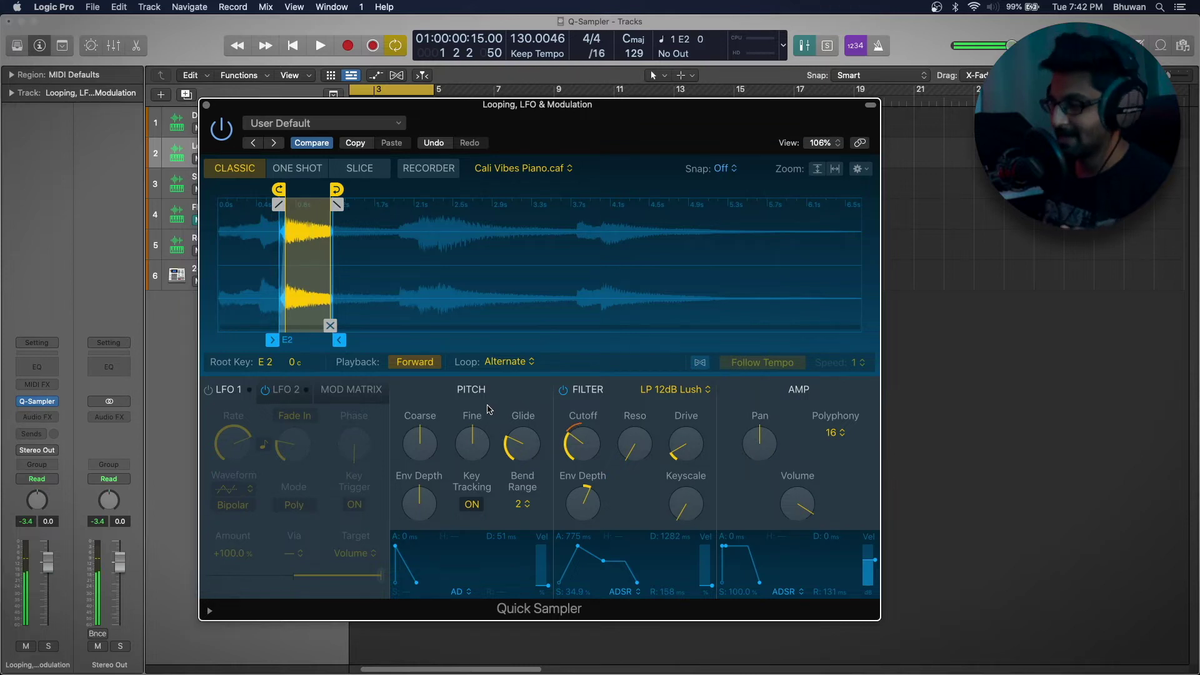
Turn on LFO 1 with Volume as its target, a fade-in of about 2544 ms and tempo sync off.
click(209, 390)
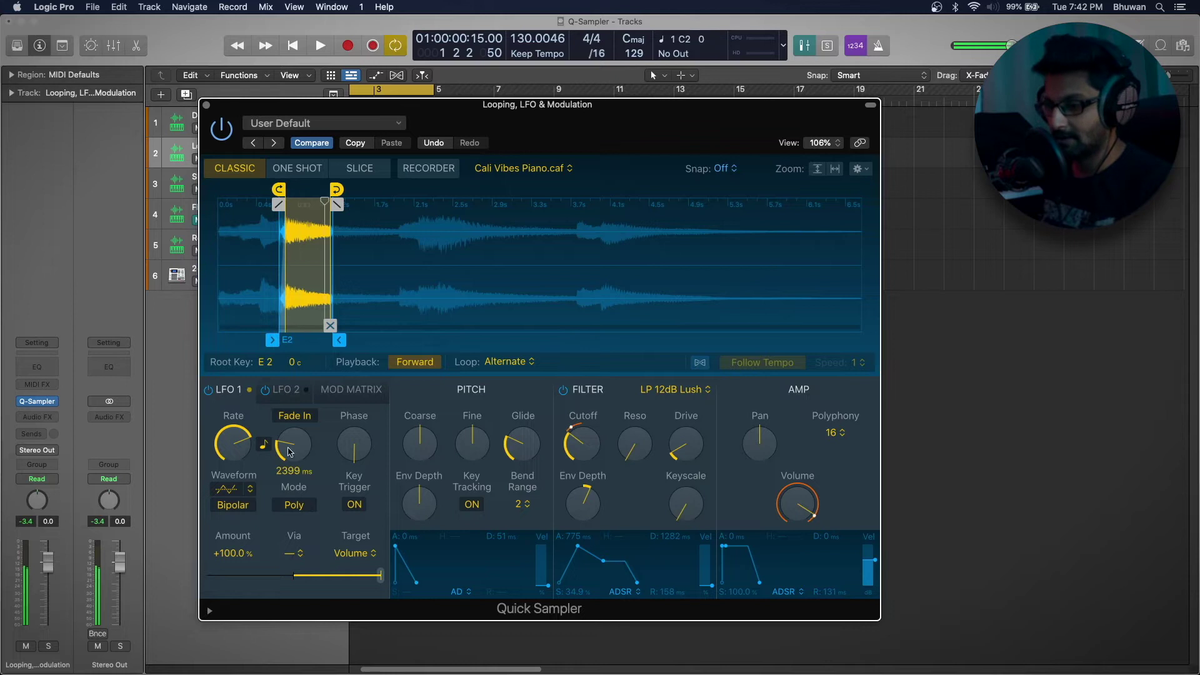
click(368, 545)
click(360, 570)
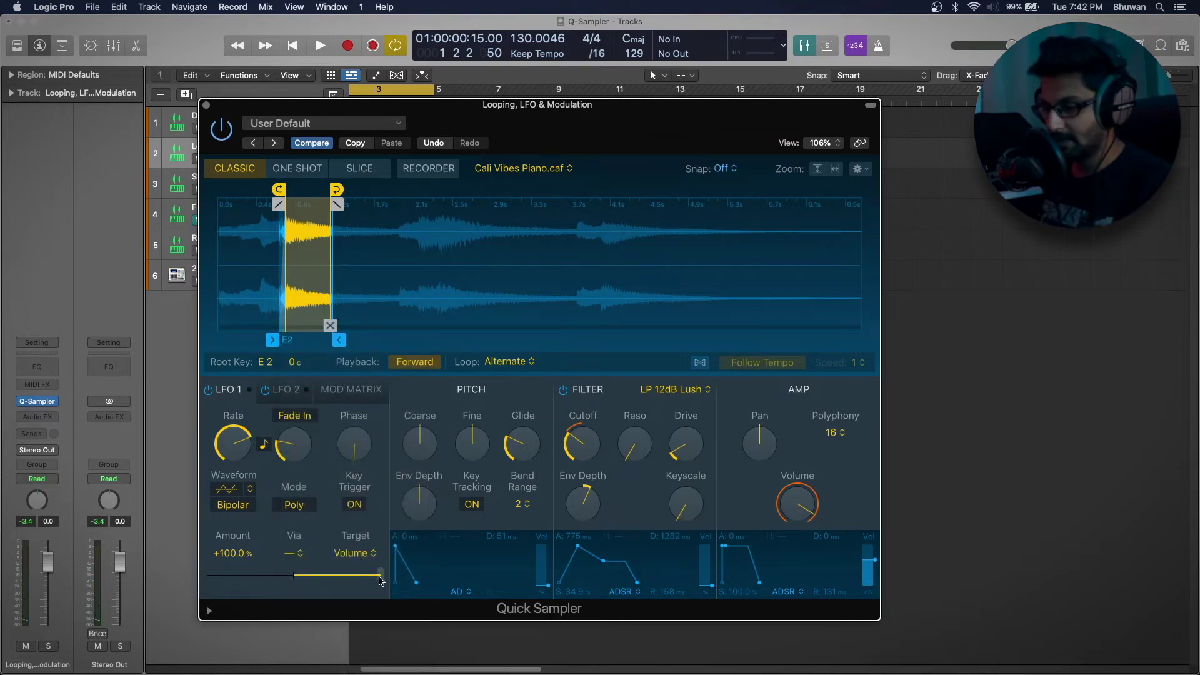
mouse_move(294, 450)
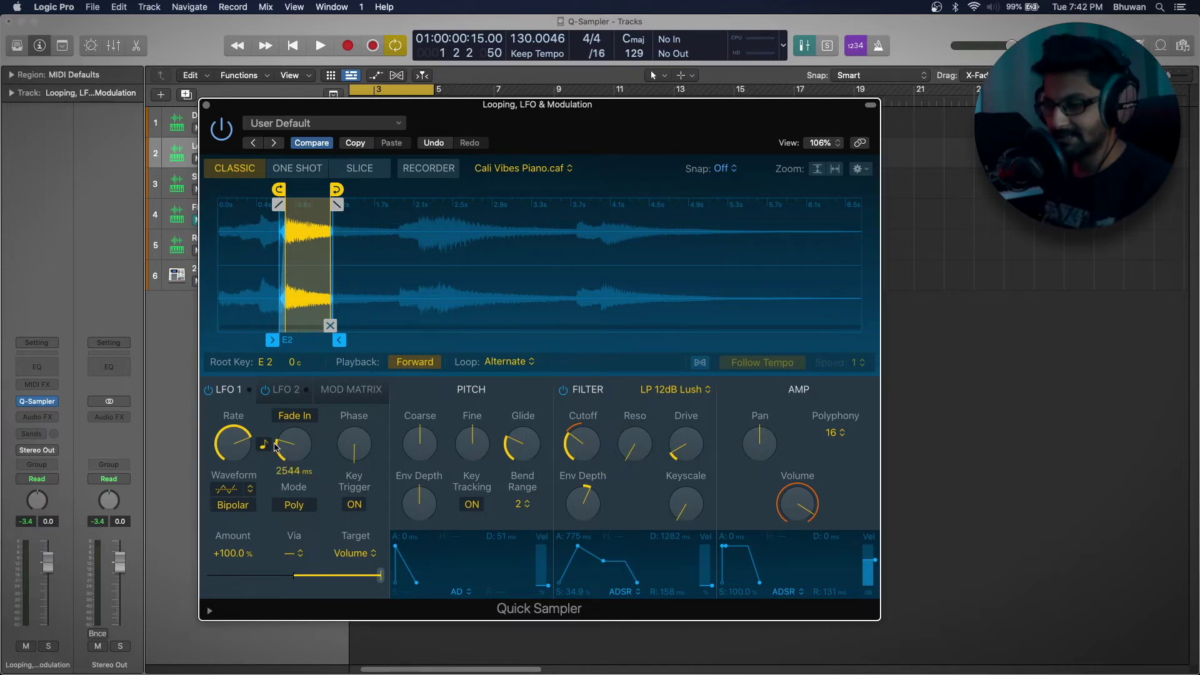
click(264, 446)
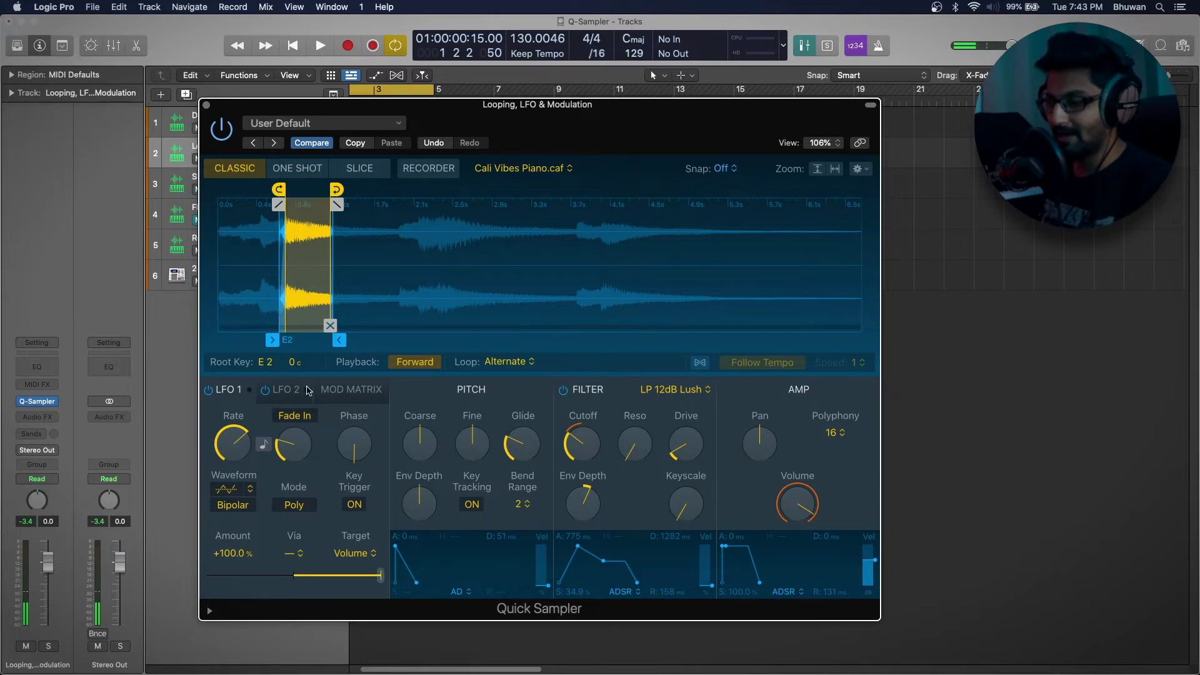
Sync LFO 1 to tempo with a faster rate and about 677 ms fade-in, and set the filter envelope attack to about 1497 ms.
click(262, 450)
drag(238, 443, 296, 449)
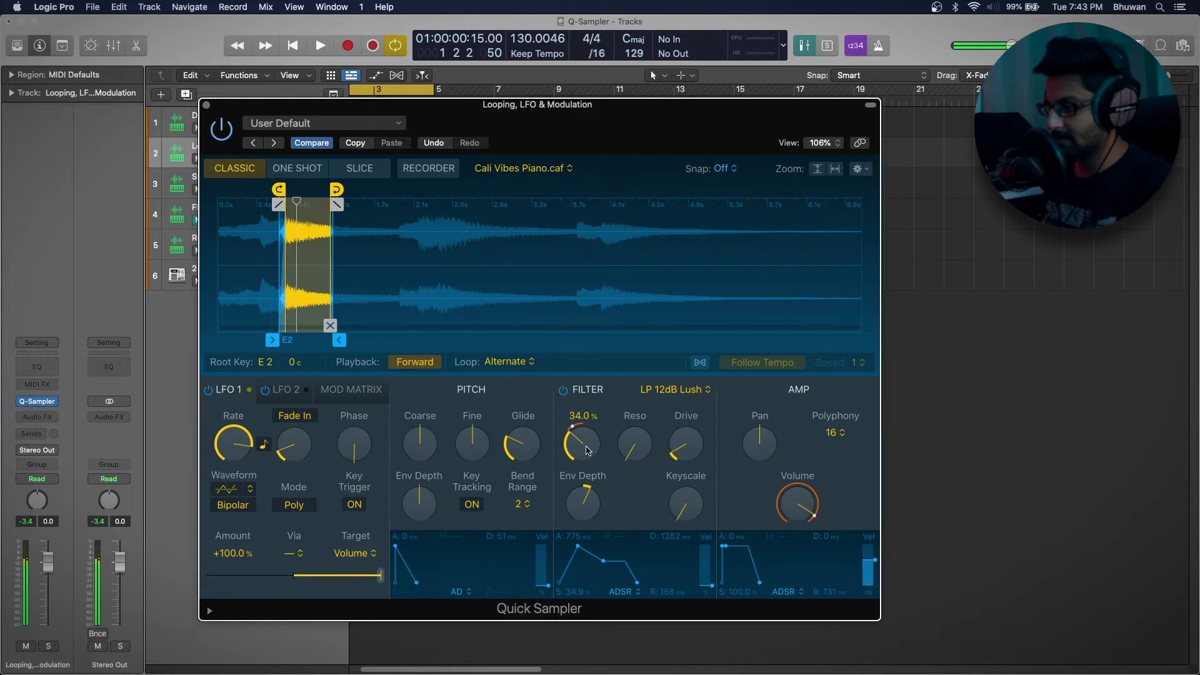
drag(578, 550, 583, 550)
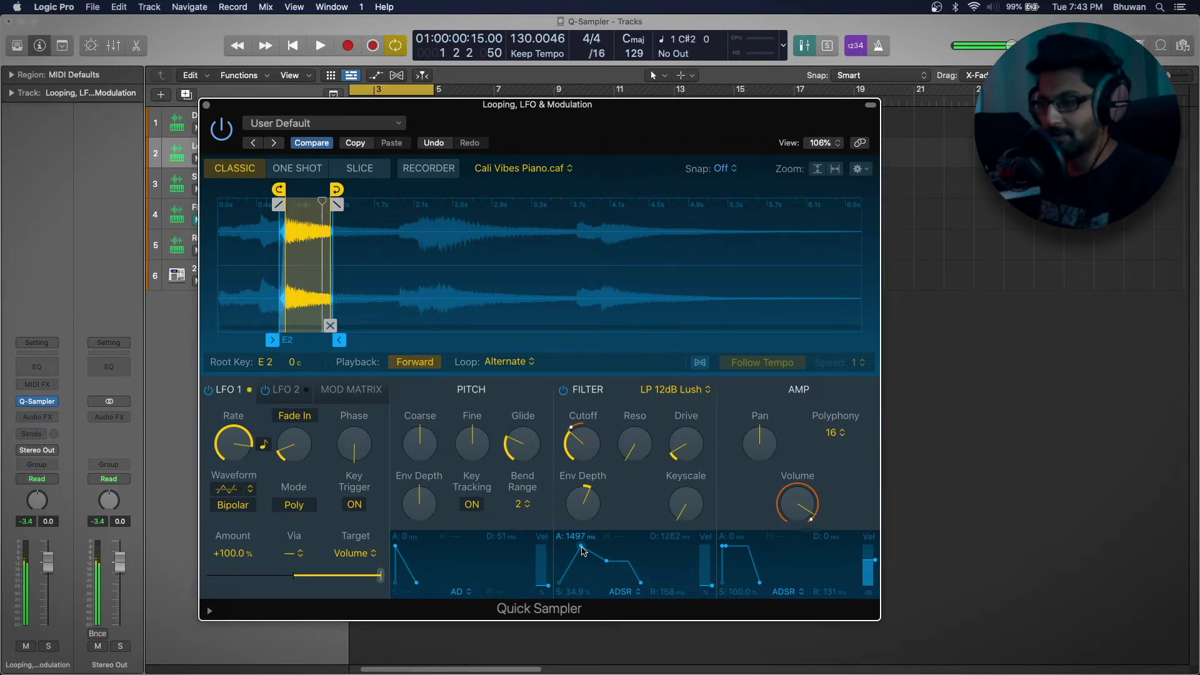
mouse_move(279, 448)
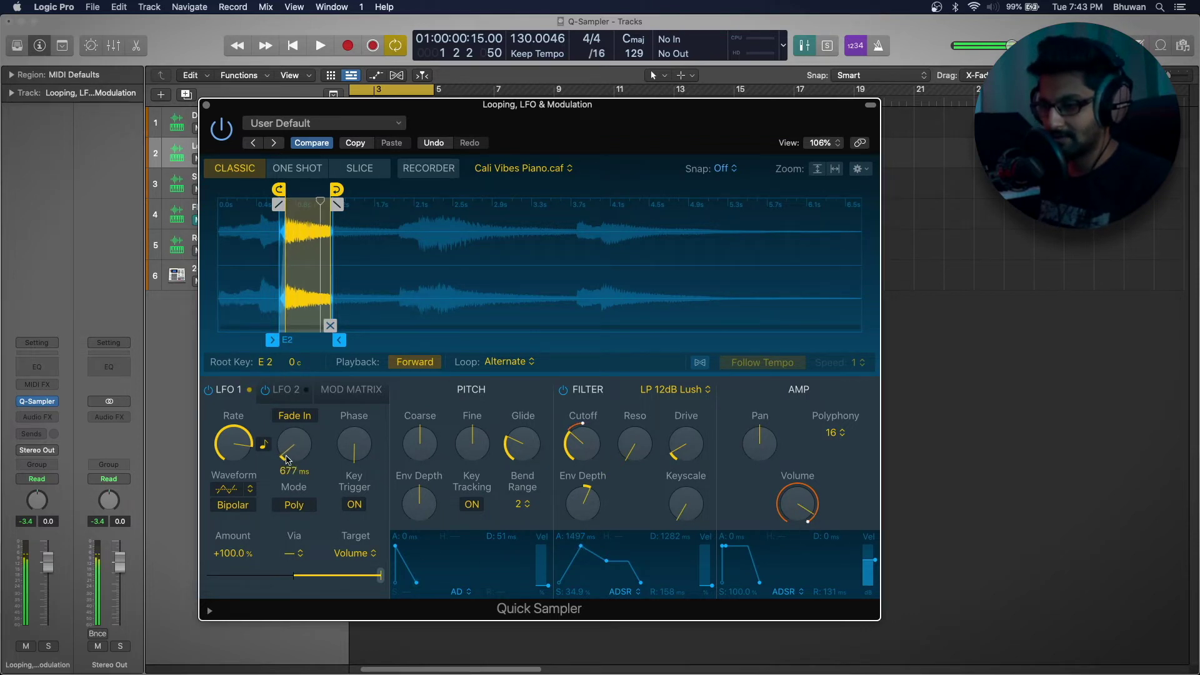
mouse_move(350, 462)
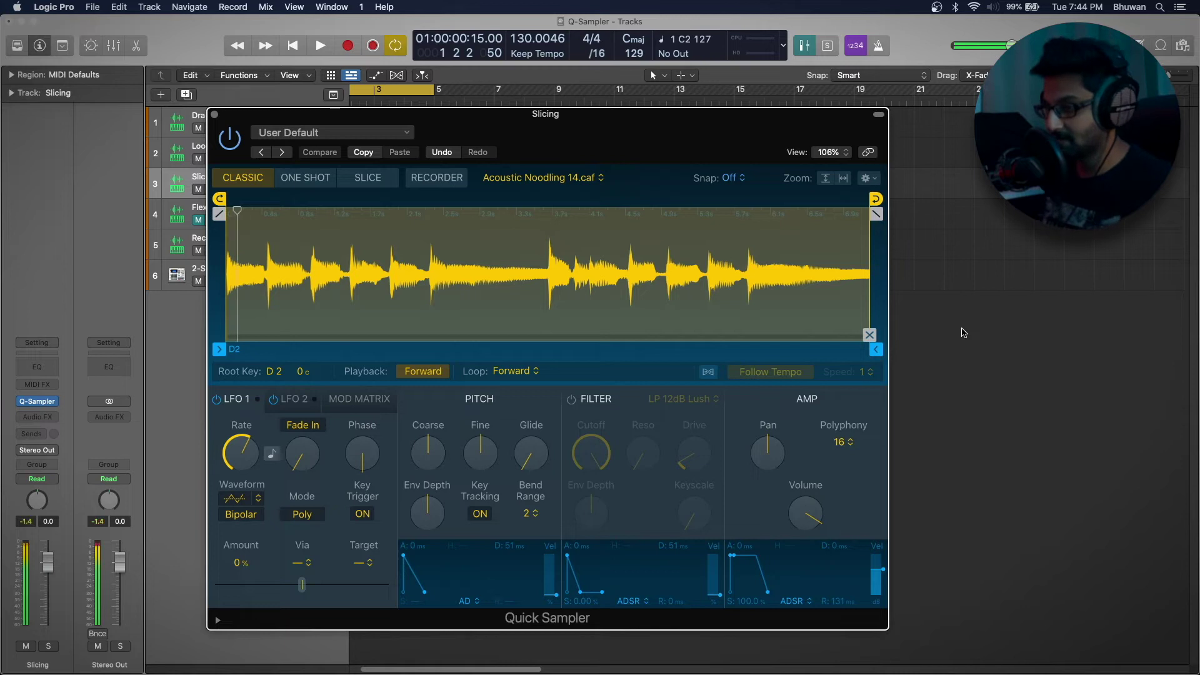
Lower the Slicing track's volume to -4.6 dB and switch its sampler to Slice mode, auditioning the first two slices.
drag(47, 562, 48, 578)
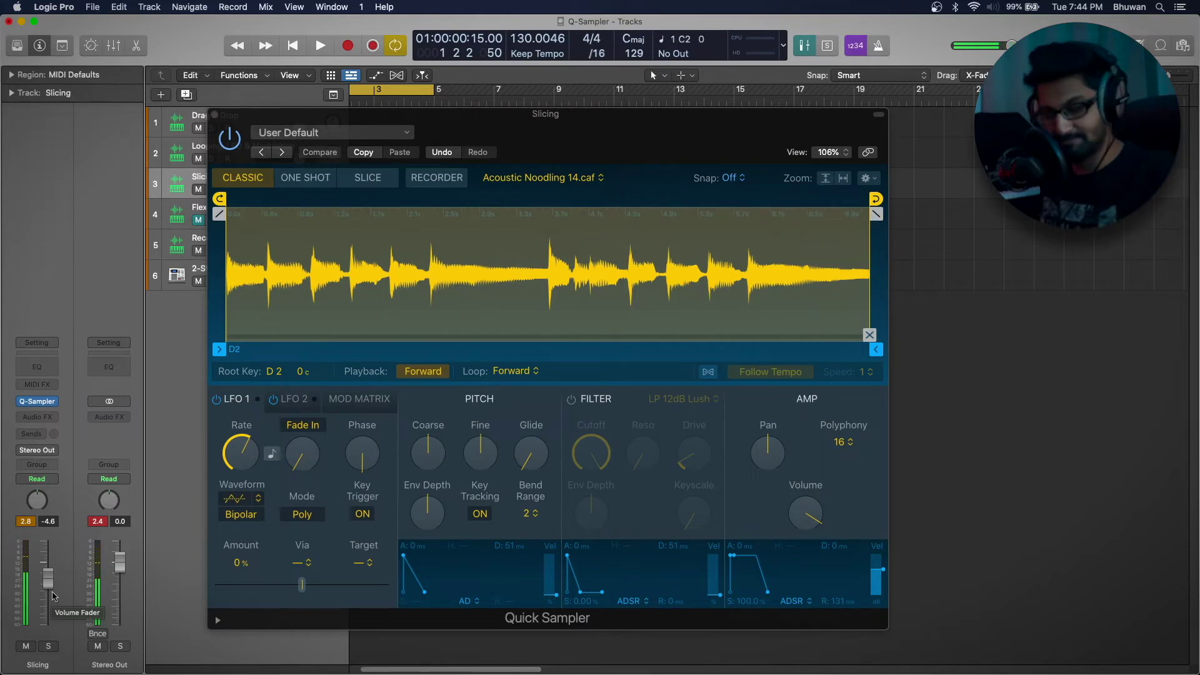
click(368, 180)
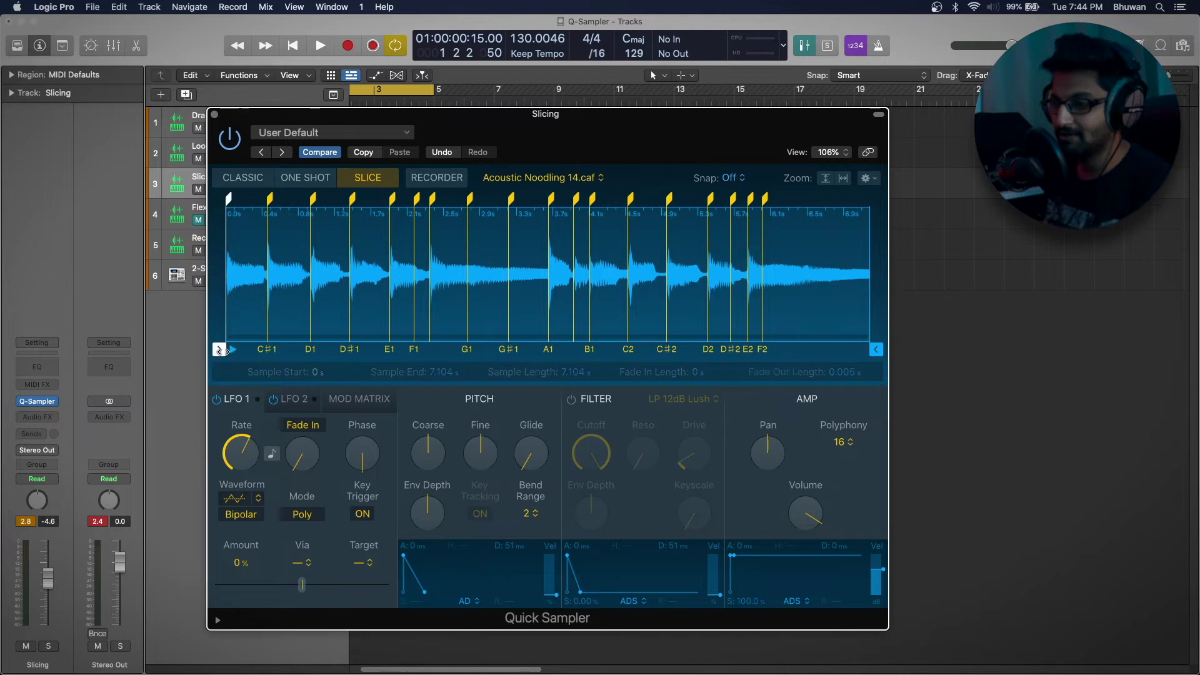
click(234, 348)
click(269, 352)
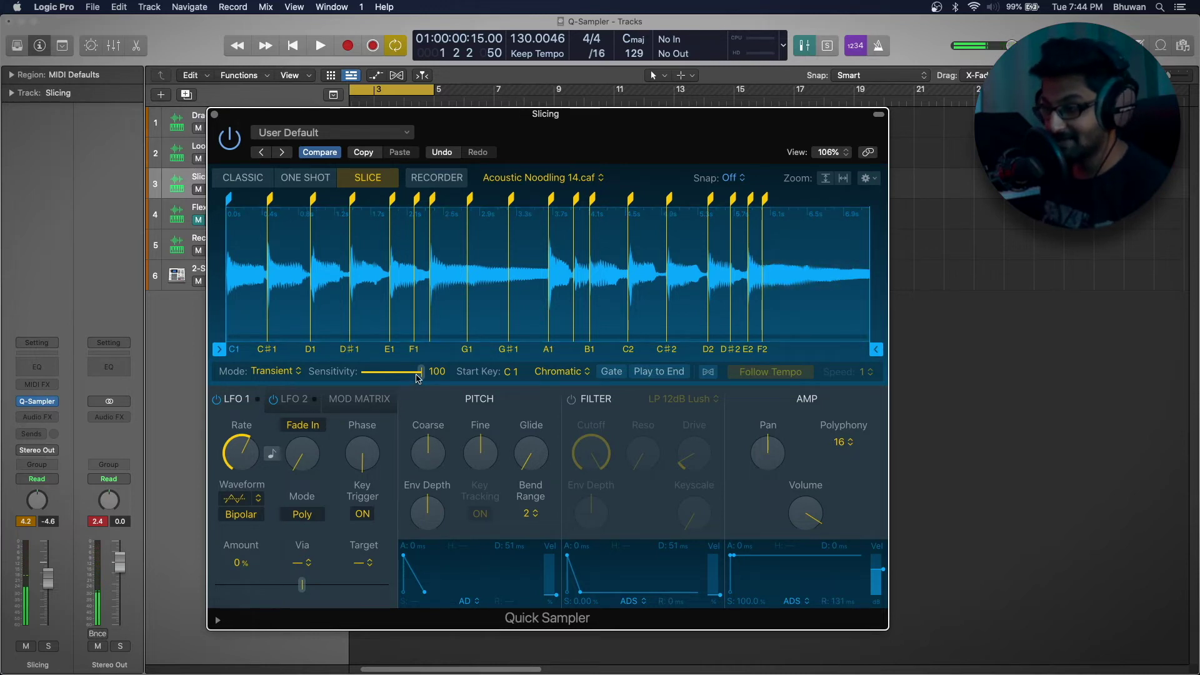
Try a transient sensitivity of 31 for the slices, and raise it back to about 100.
drag(419, 377, 379, 378)
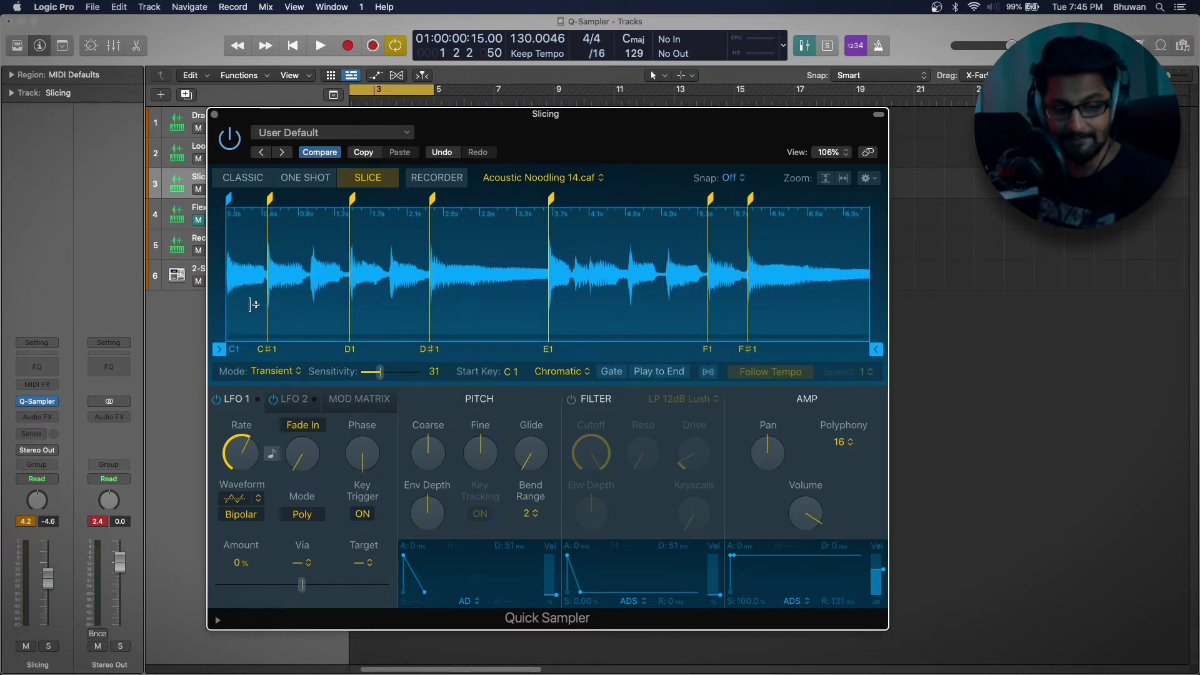
click(306, 262)
click(313, 251)
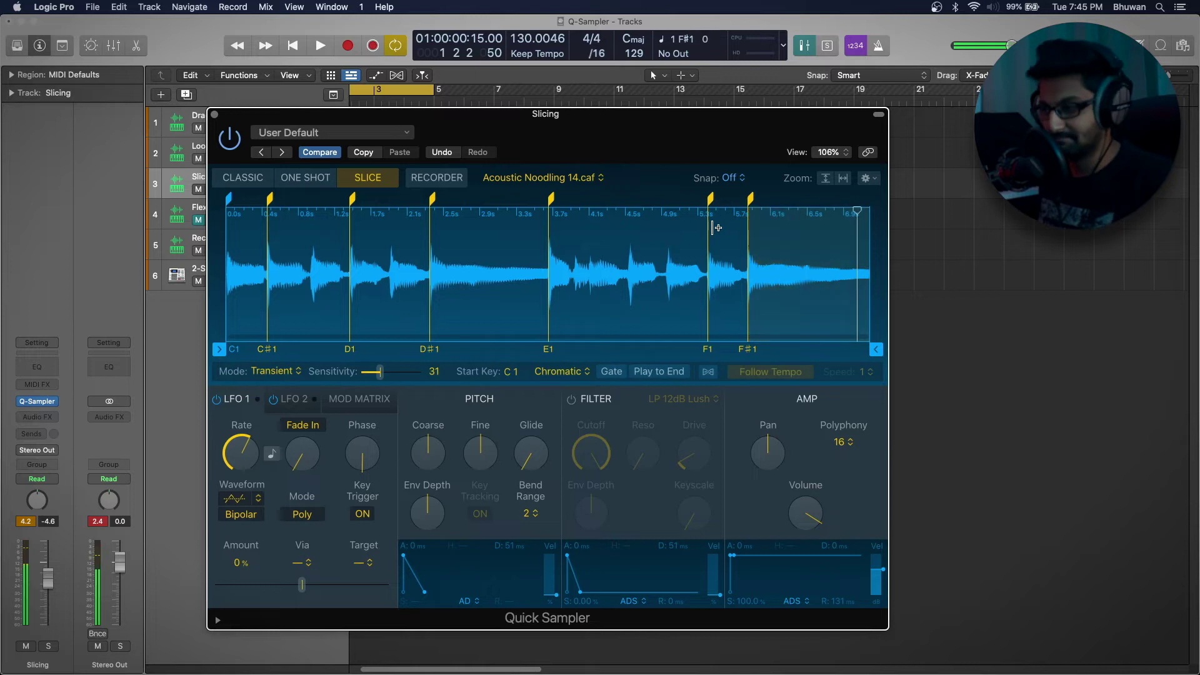
drag(377, 374, 421, 375)
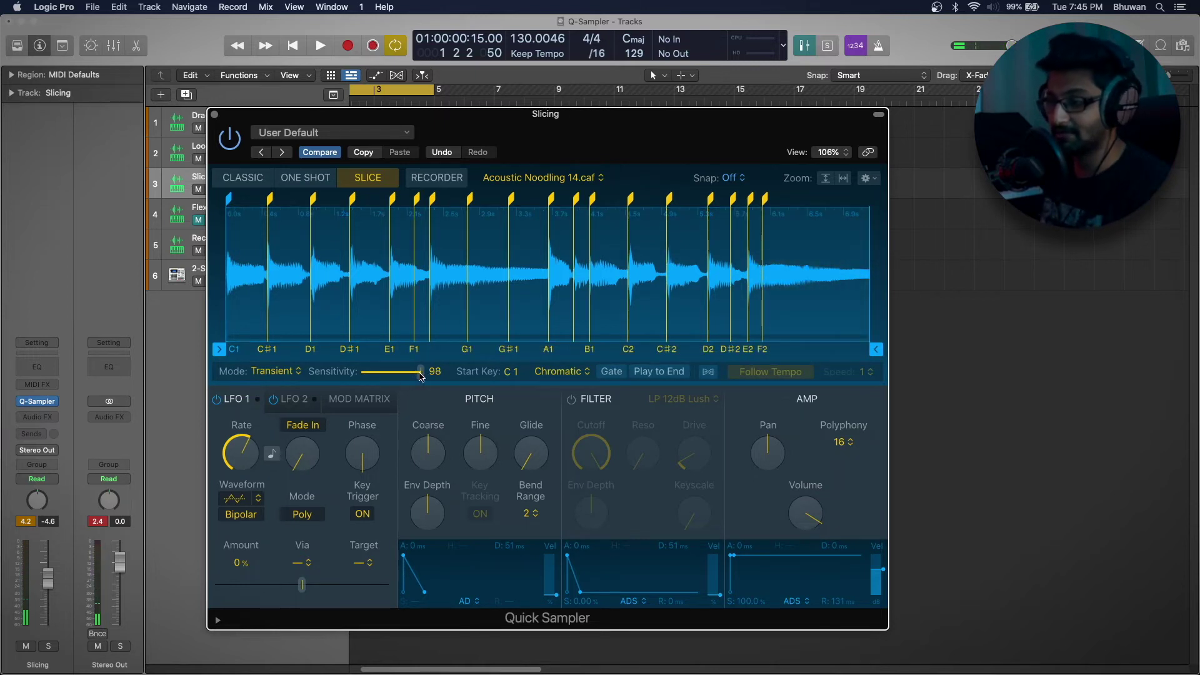
Fine-tune the D1 slice marker to about 0.94 s.
click(313, 287)
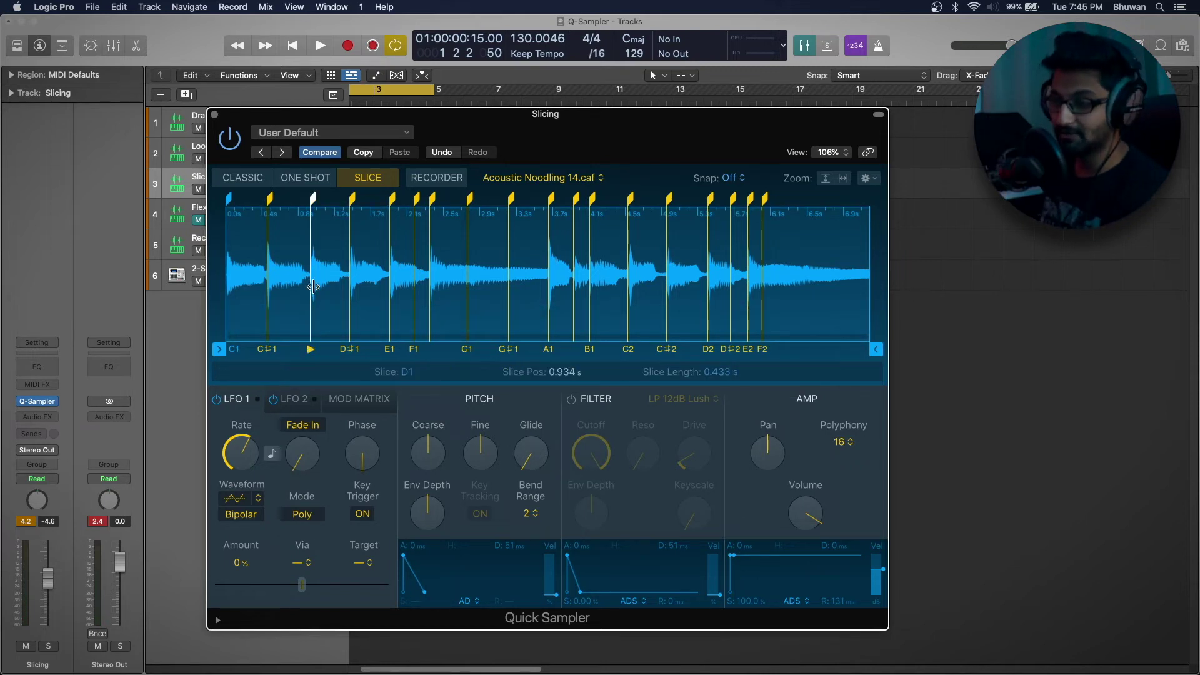
drag(312, 285, 311, 287)
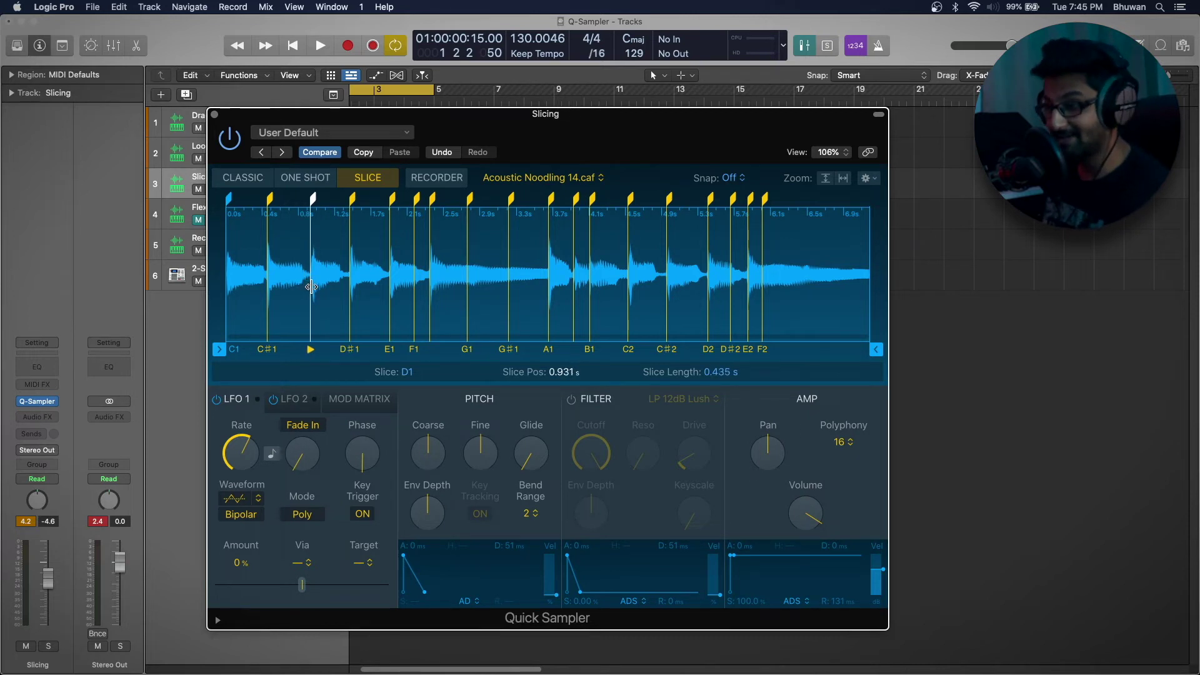
drag(311, 288, 313, 288)
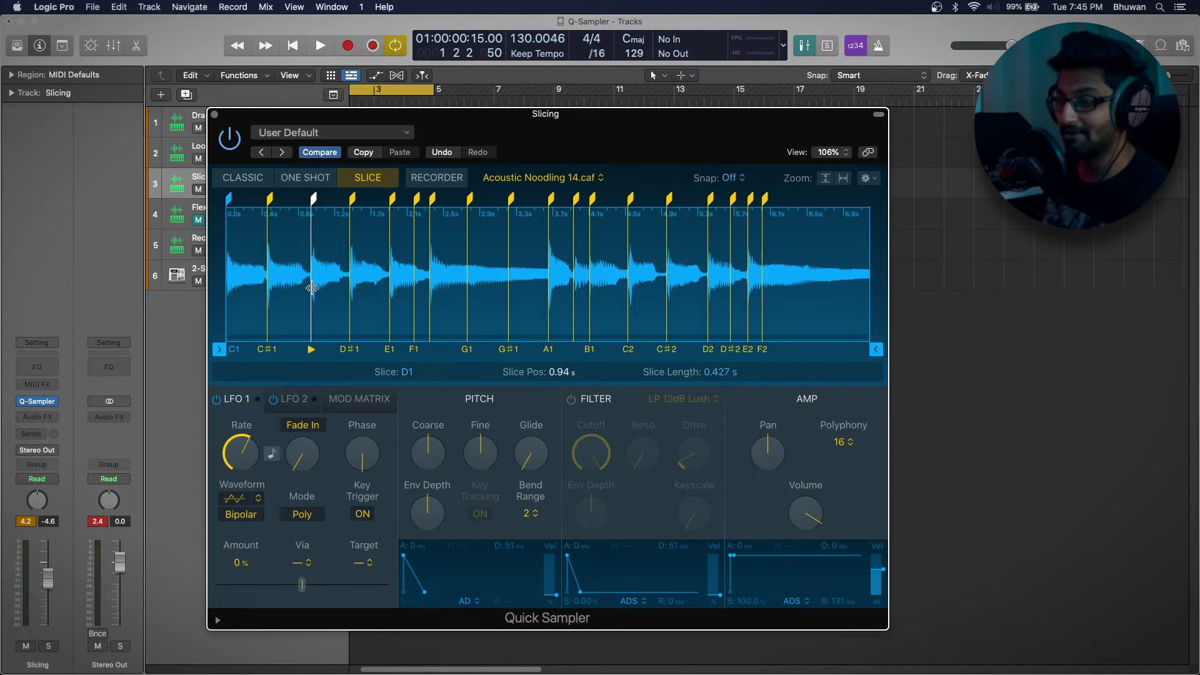
click(311, 288)
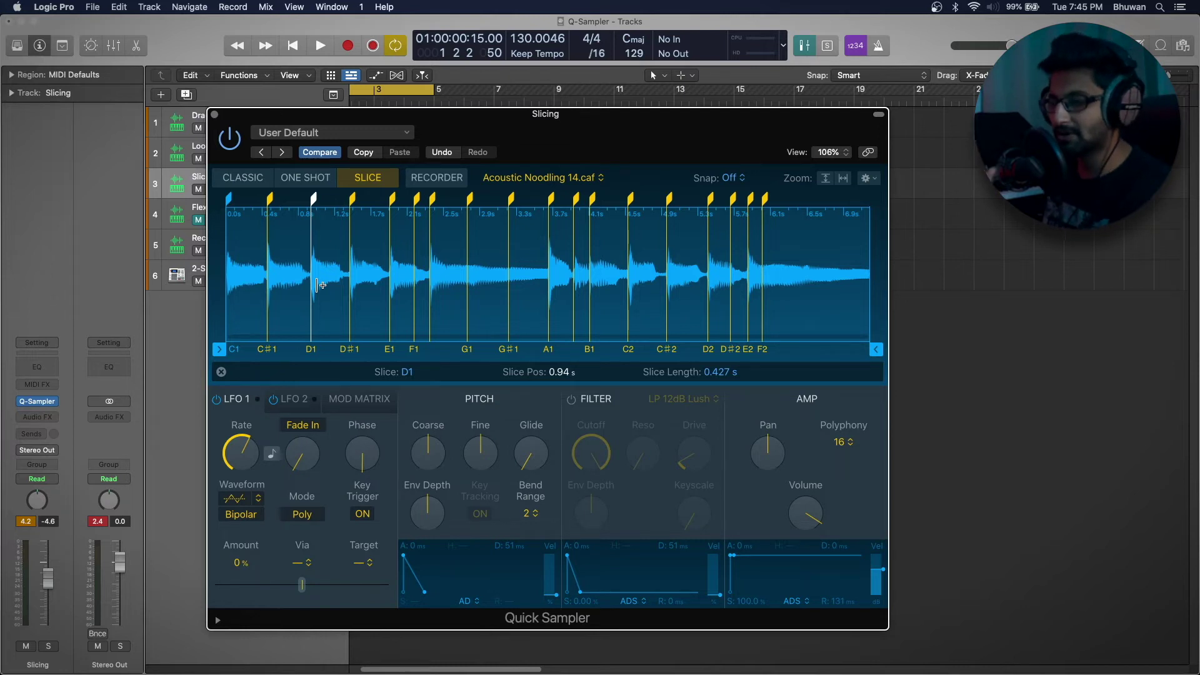
drag(312, 291, 351, 300)
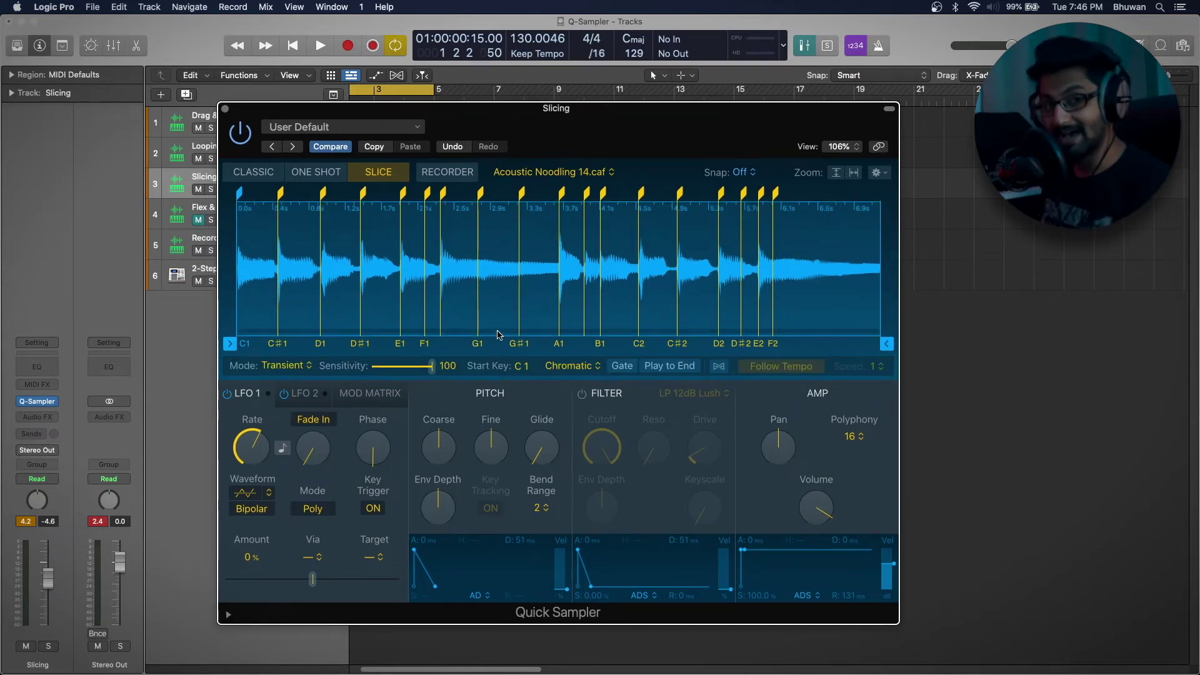
Place the slices as a MIDI region at bar 1 of the Slicing track and play it with 2-Step Freak Beat 01 muted.
drag(543, 108, 849, 111)
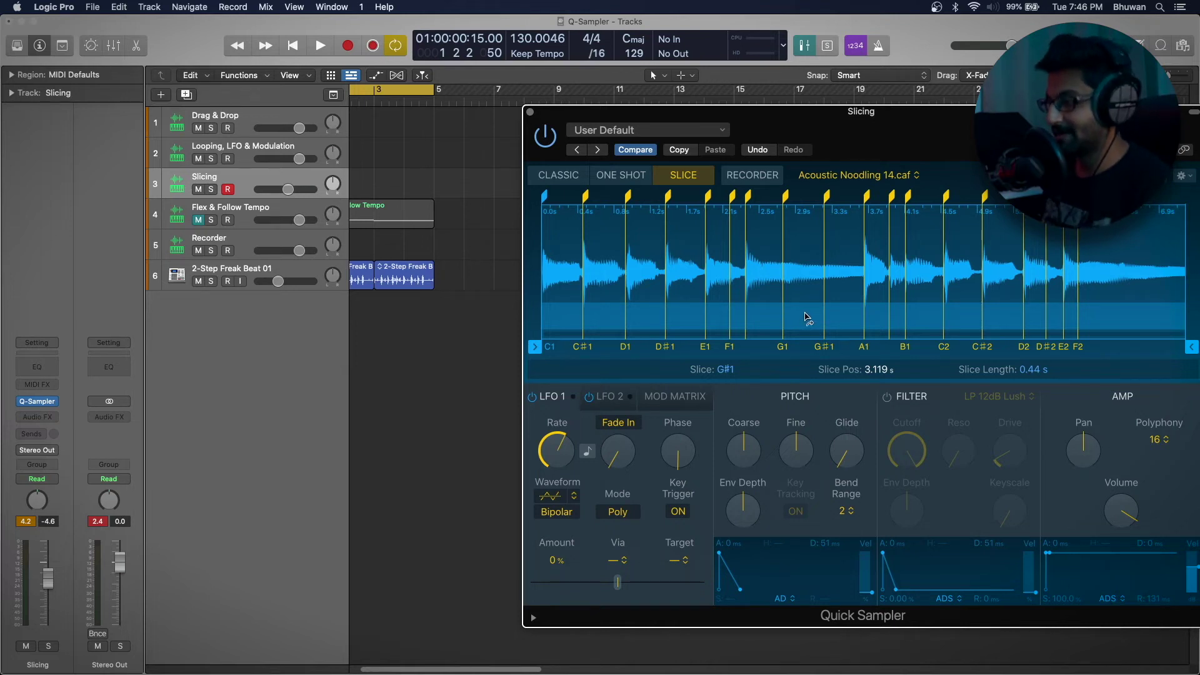
drag(808, 319, 414, 185)
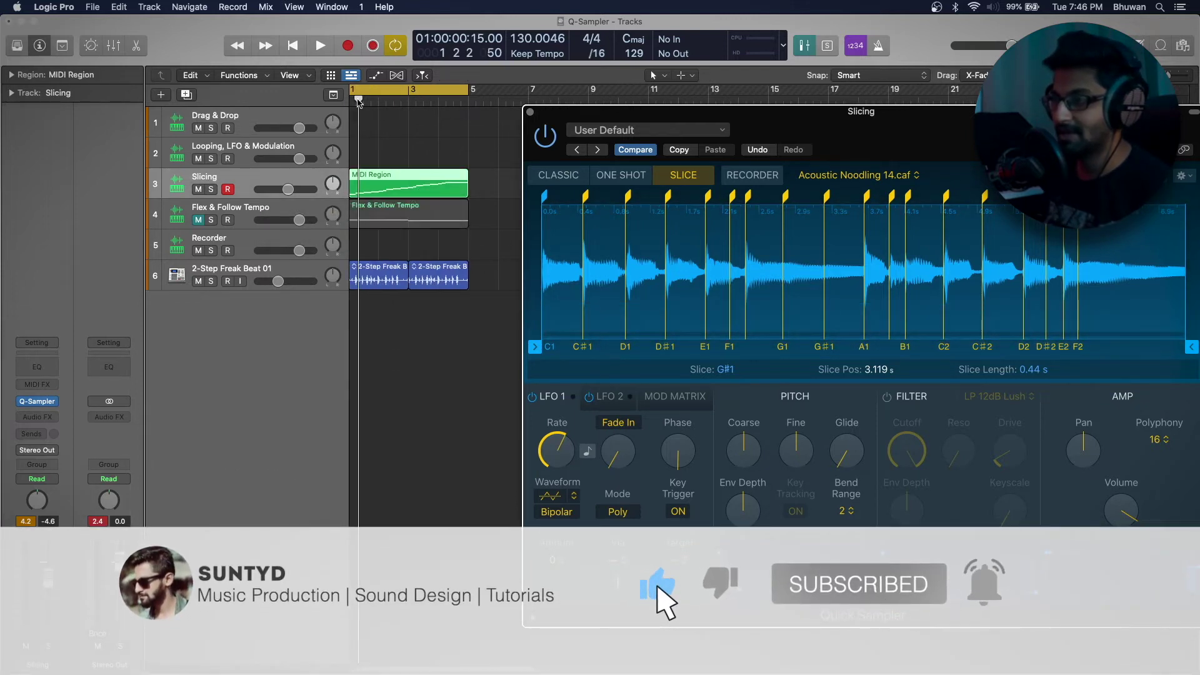
click(198, 281)
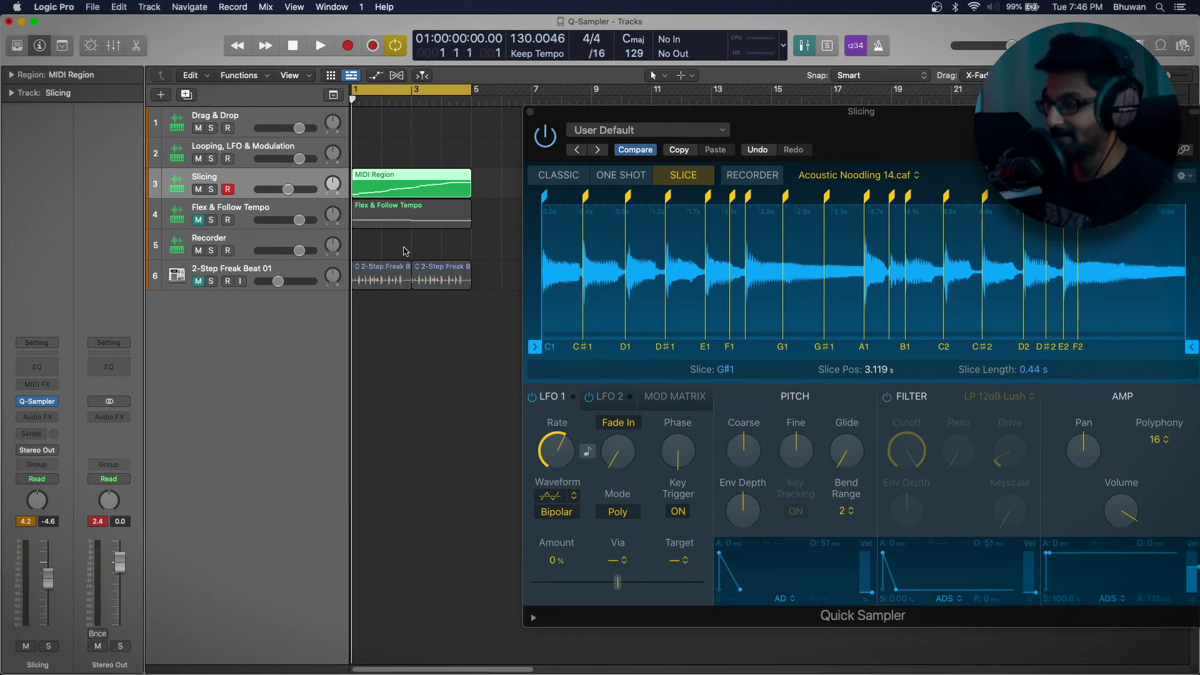
key(space)
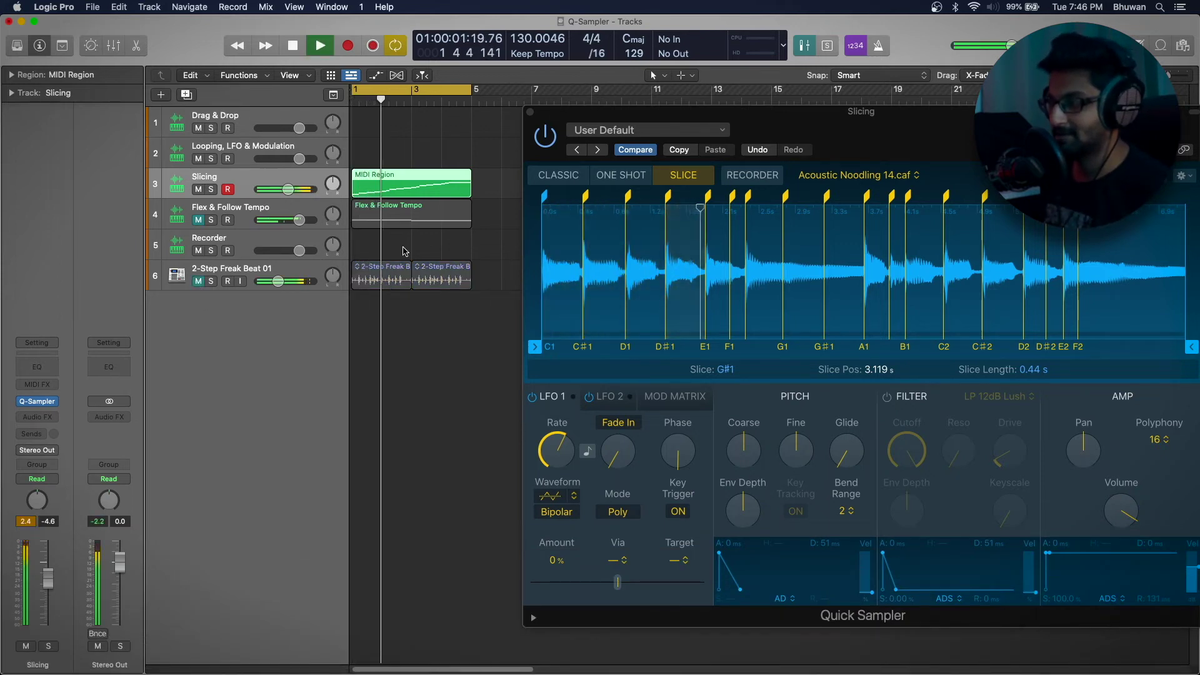
key(space)
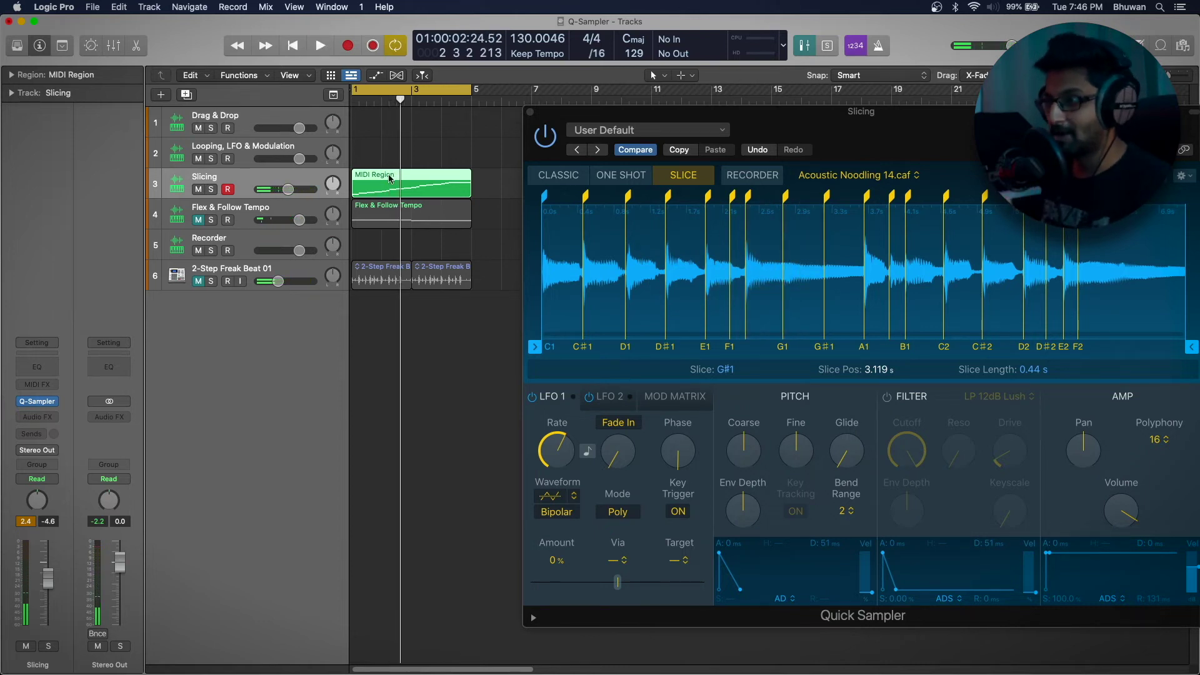
In the Piano Roll, move the sliced region's second note up to D#1 and third note down to C#1, and audition the new order.
click(531, 113)
double_click(427, 178)
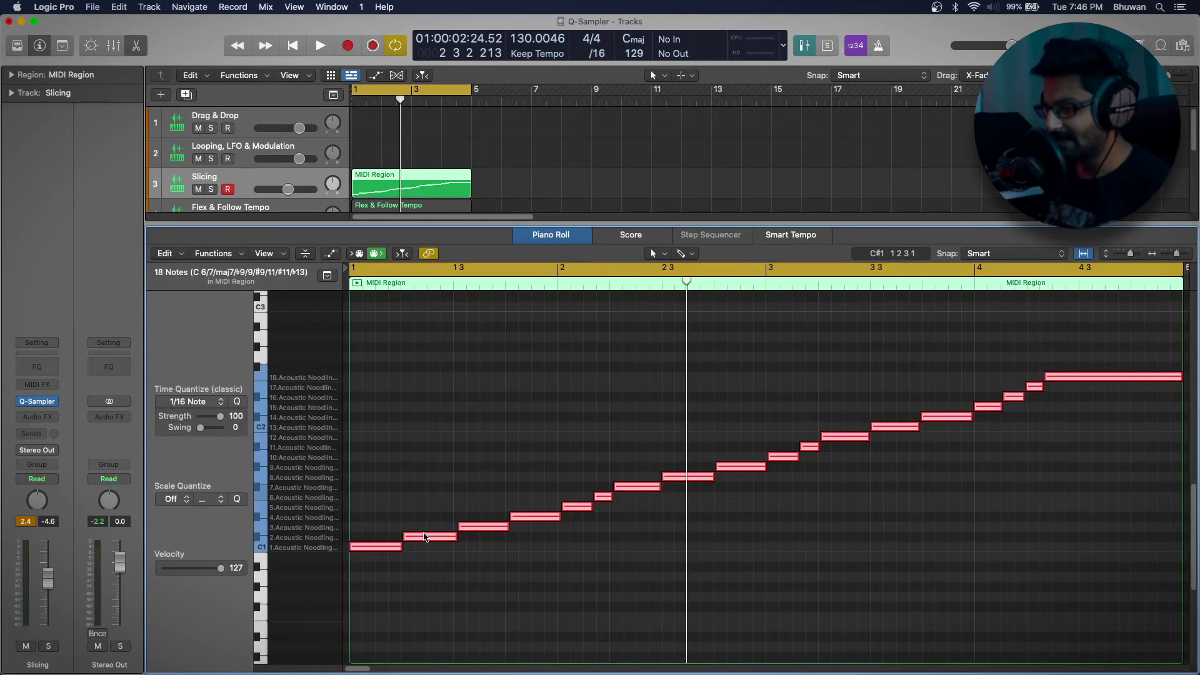
click(426, 534)
drag(426, 535, 486, 536)
click(485, 525)
key(Return)
key(space)
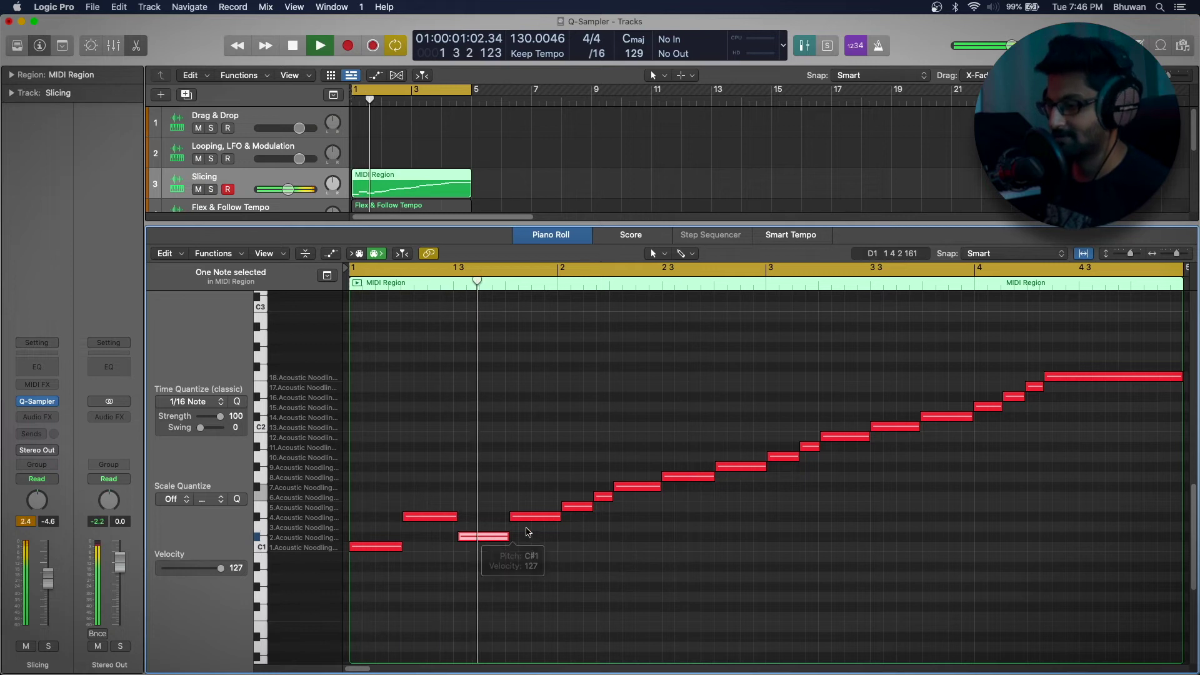
key(space)
drag(539, 517, 534, 510)
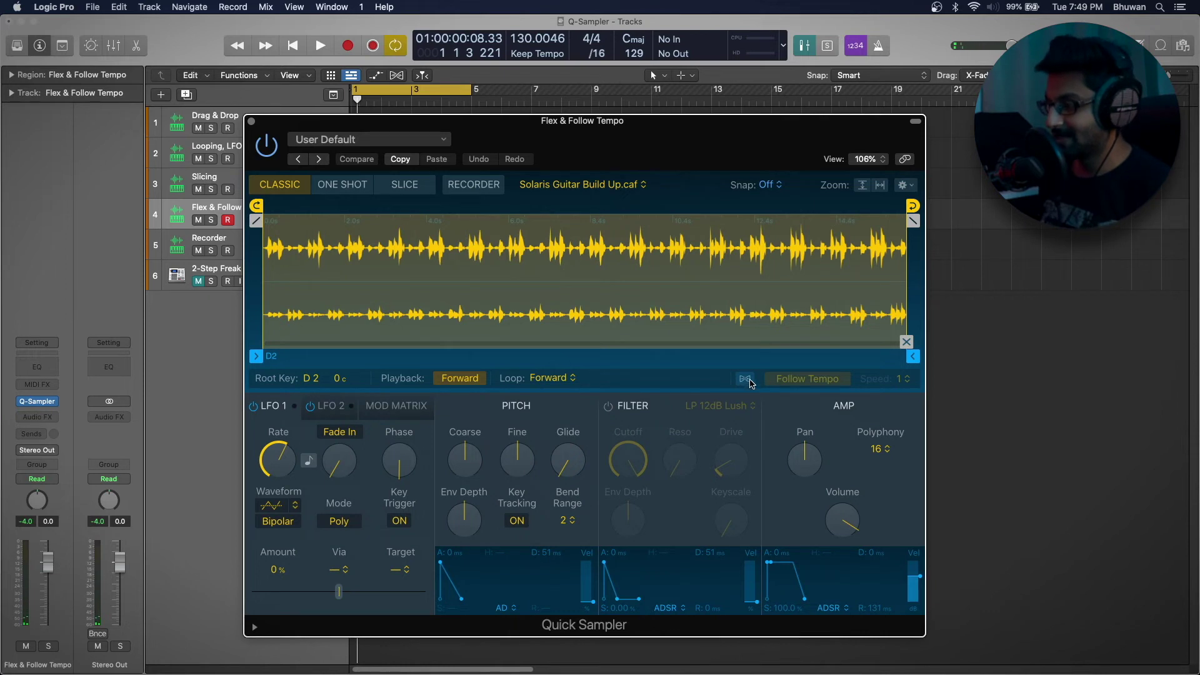
Turn on Flex for the Solaris Guitar Build Up sample and start playback with the 2-Step Freak Beat 01 track unmuted.
click(747, 382)
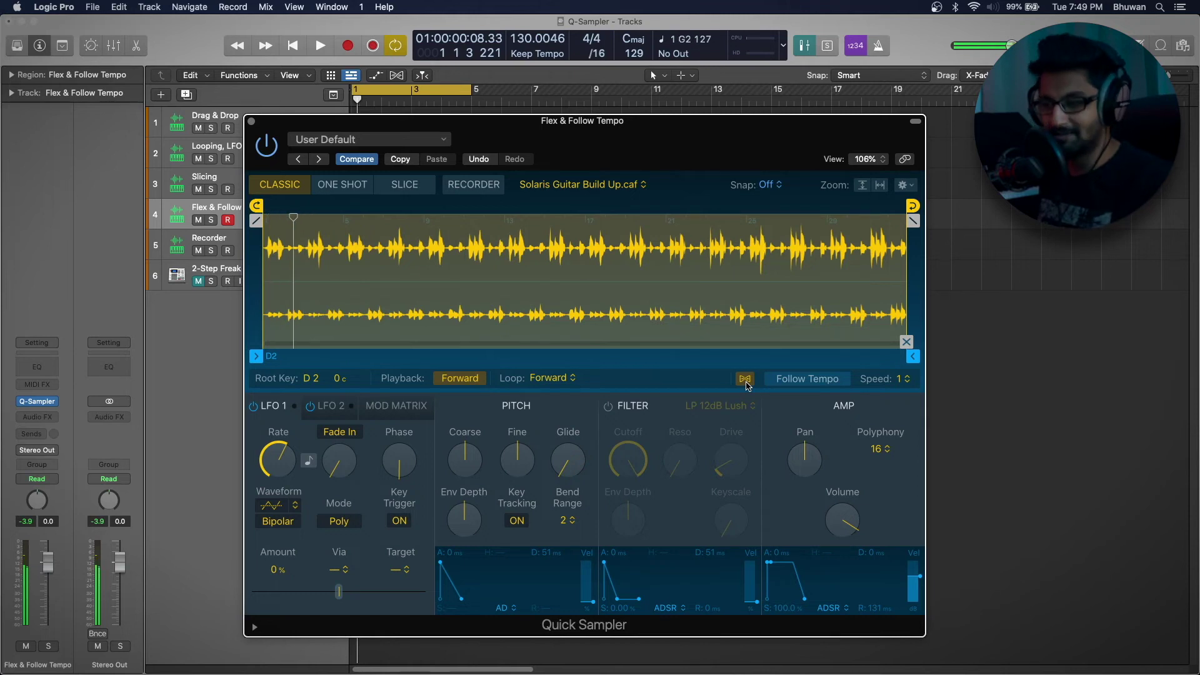
drag(599, 137, 719, 132)
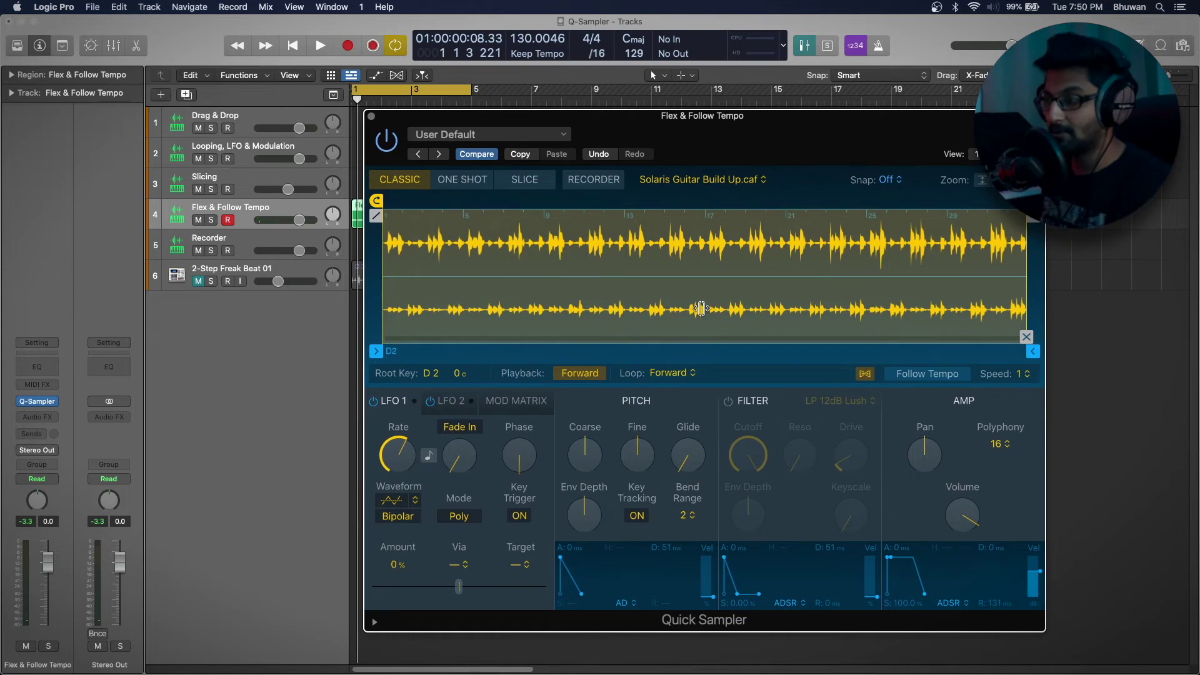
drag(578, 130, 651, 120)
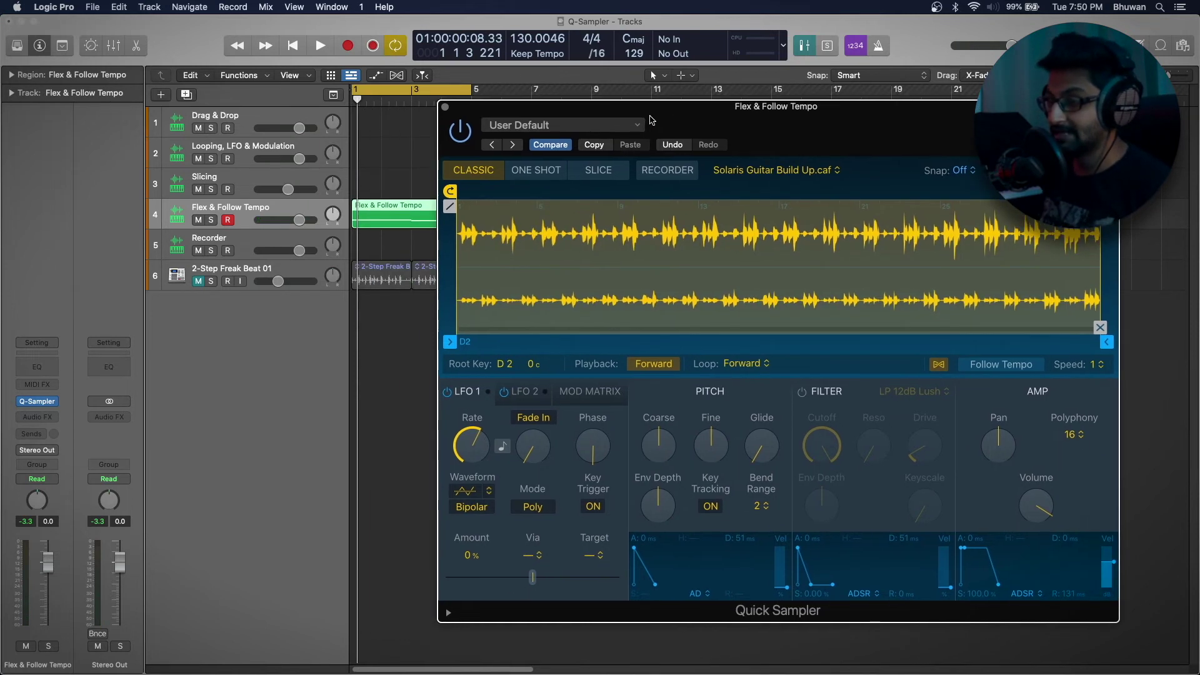
click(199, 283)
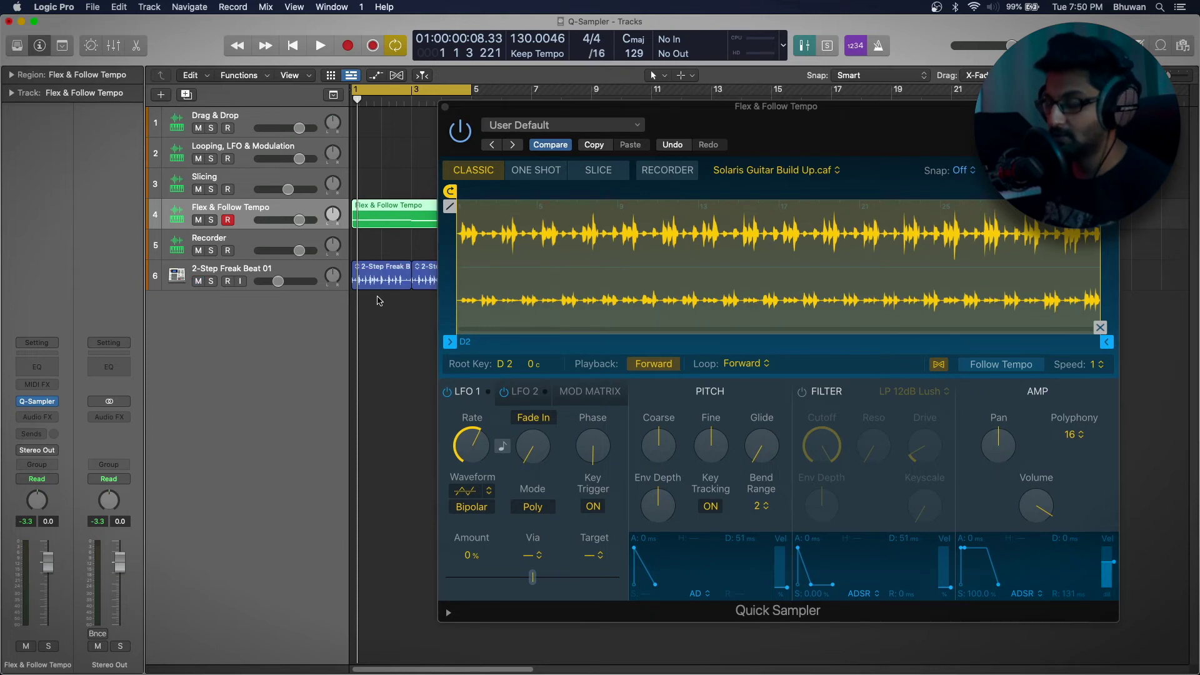
drag(489, 112, 507, 118)
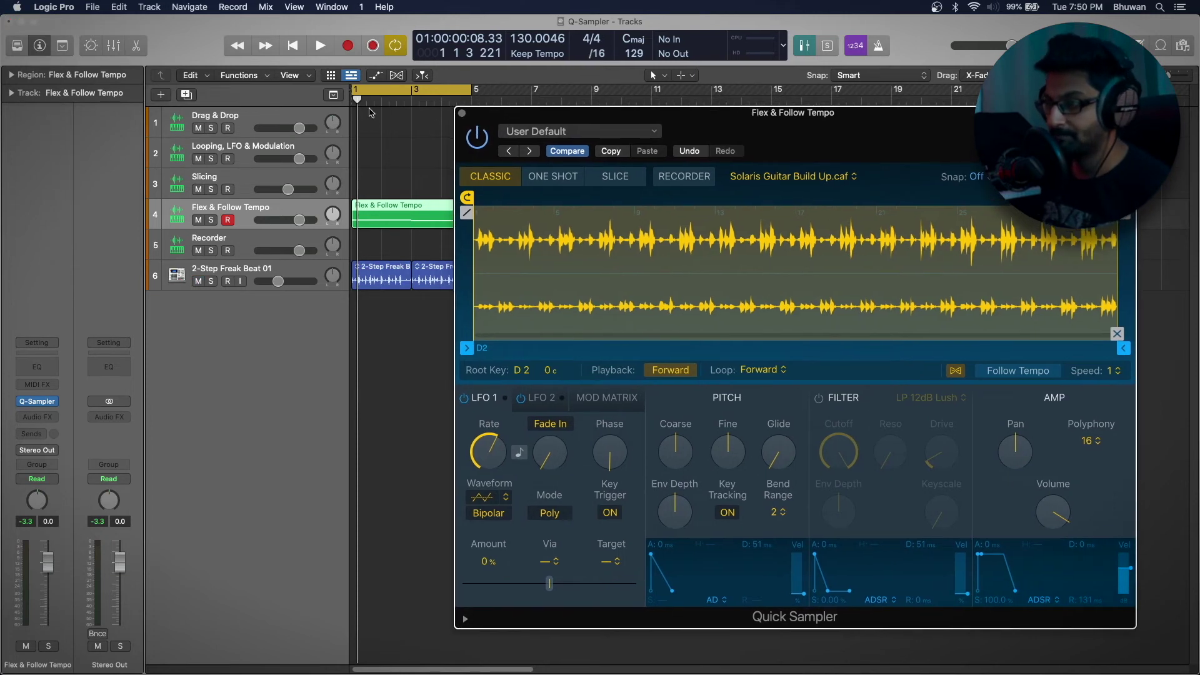
click(437, 114)
key(space)
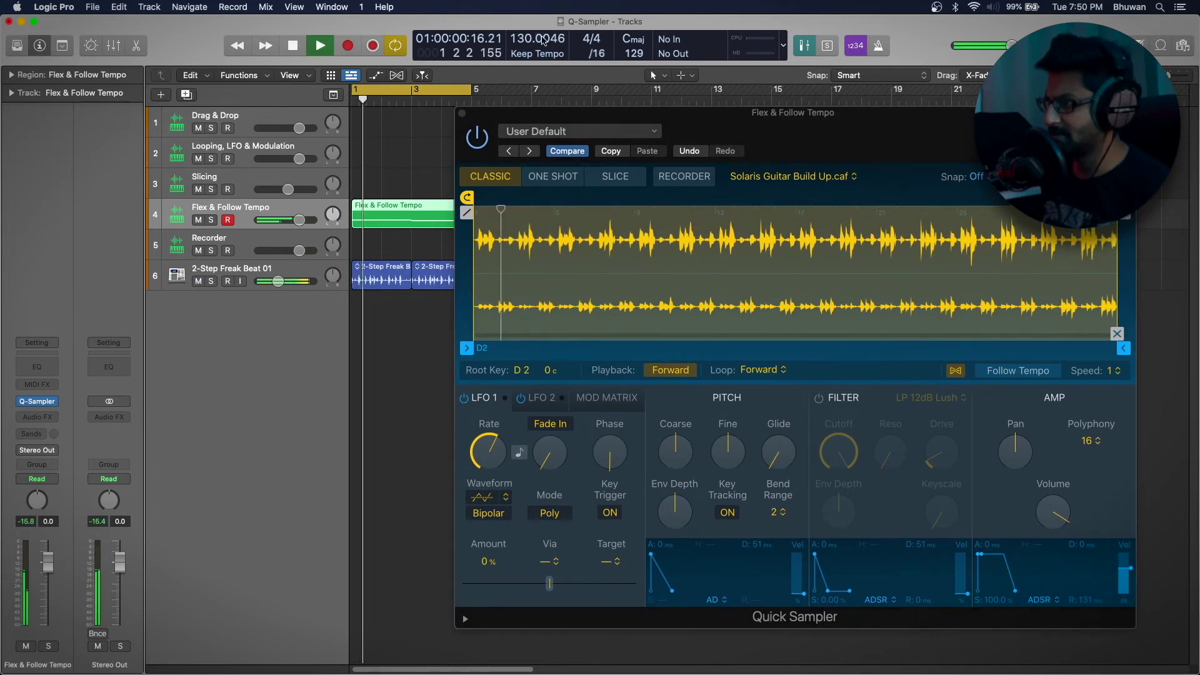
Raise the Flex & Follow Tempo track's volume to +3.8 dB during playback, stop it and uncover the regions behind the sampler.
click(565, 116)
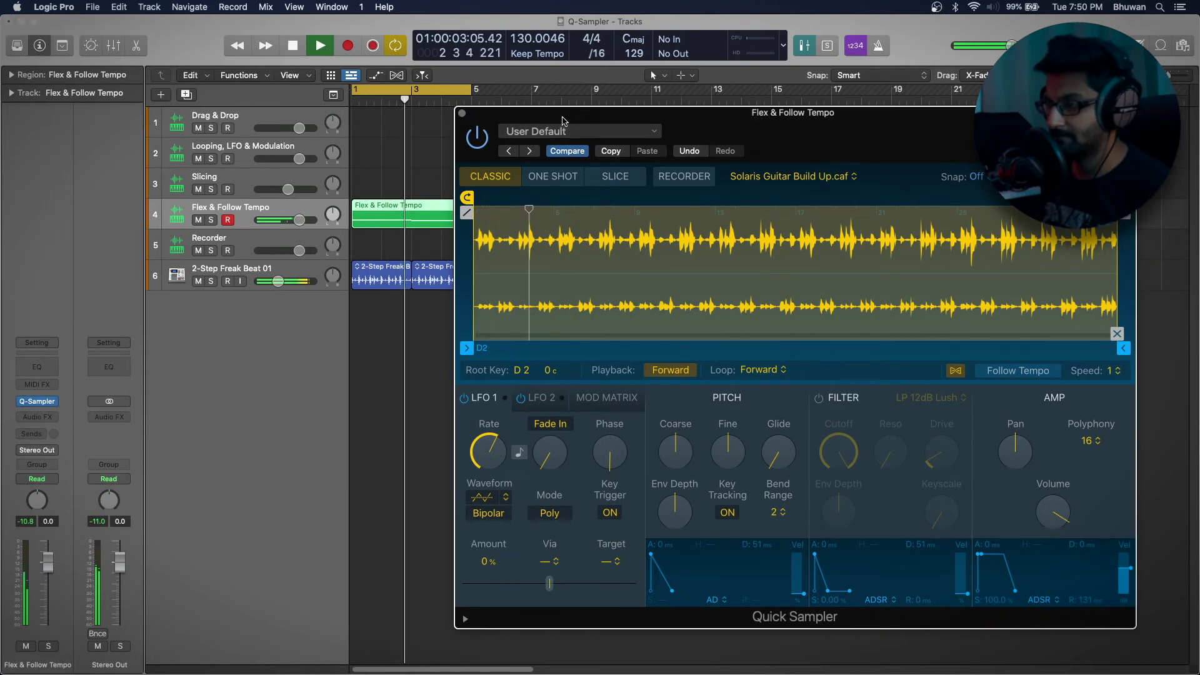
drag(564, 120, 417, 130)
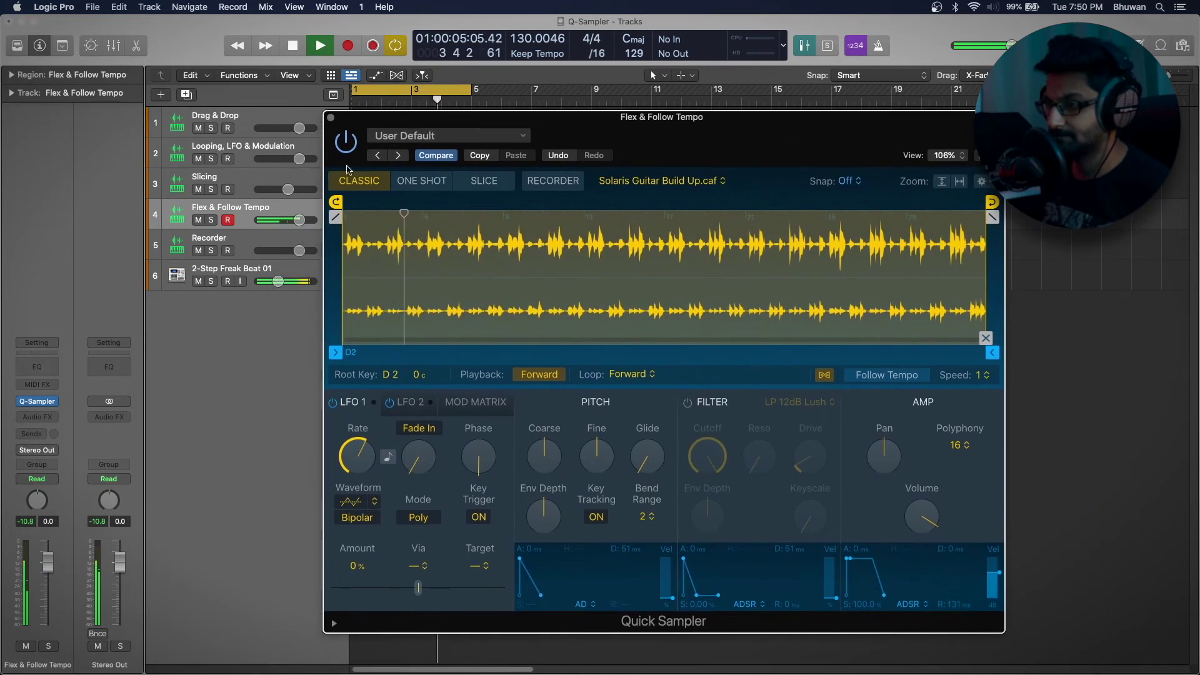
drag(300, 220, 309, 220)
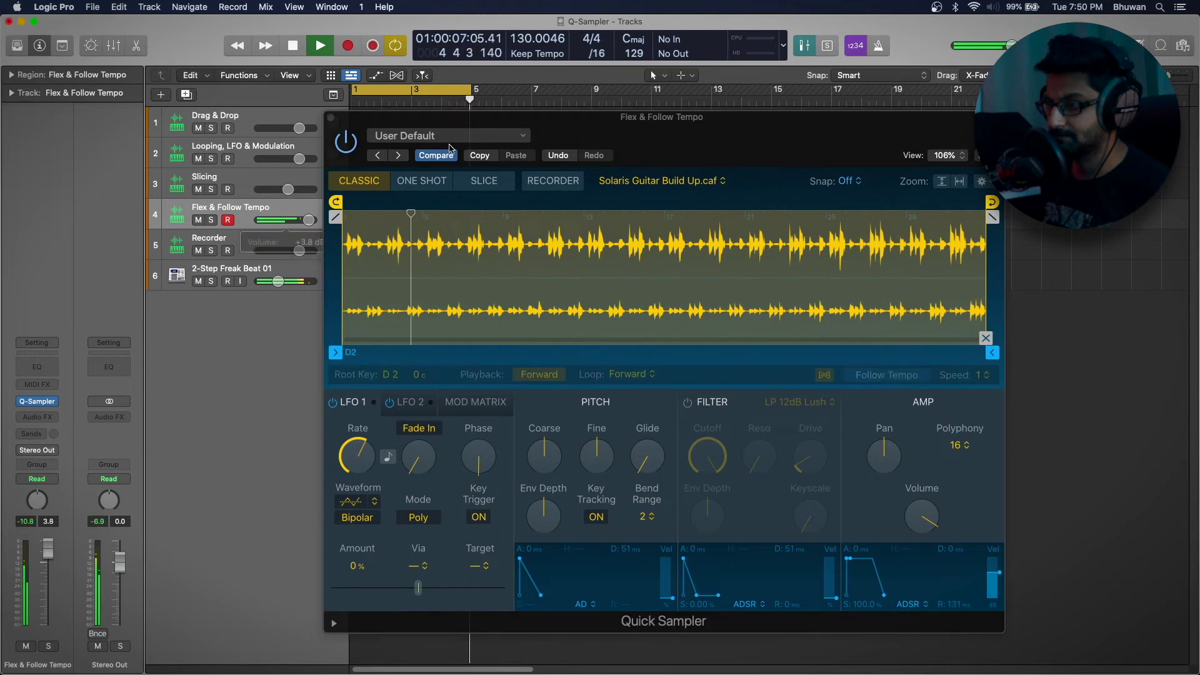
drag(436, 117, 556, 105)
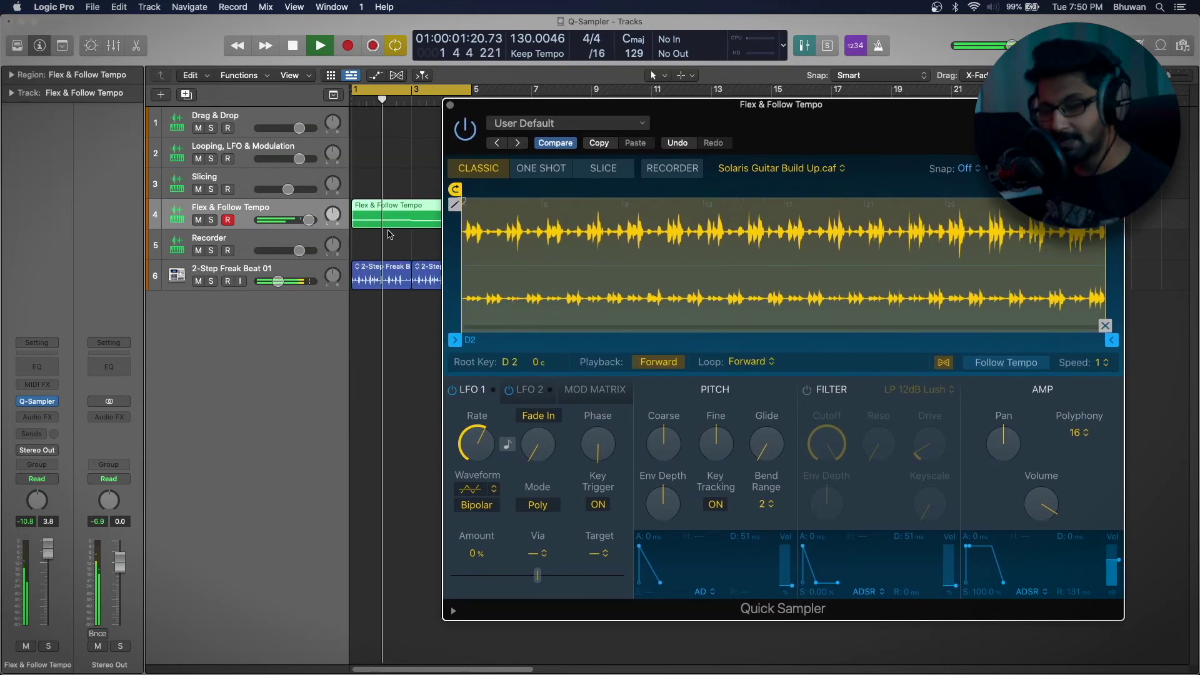
key(space)
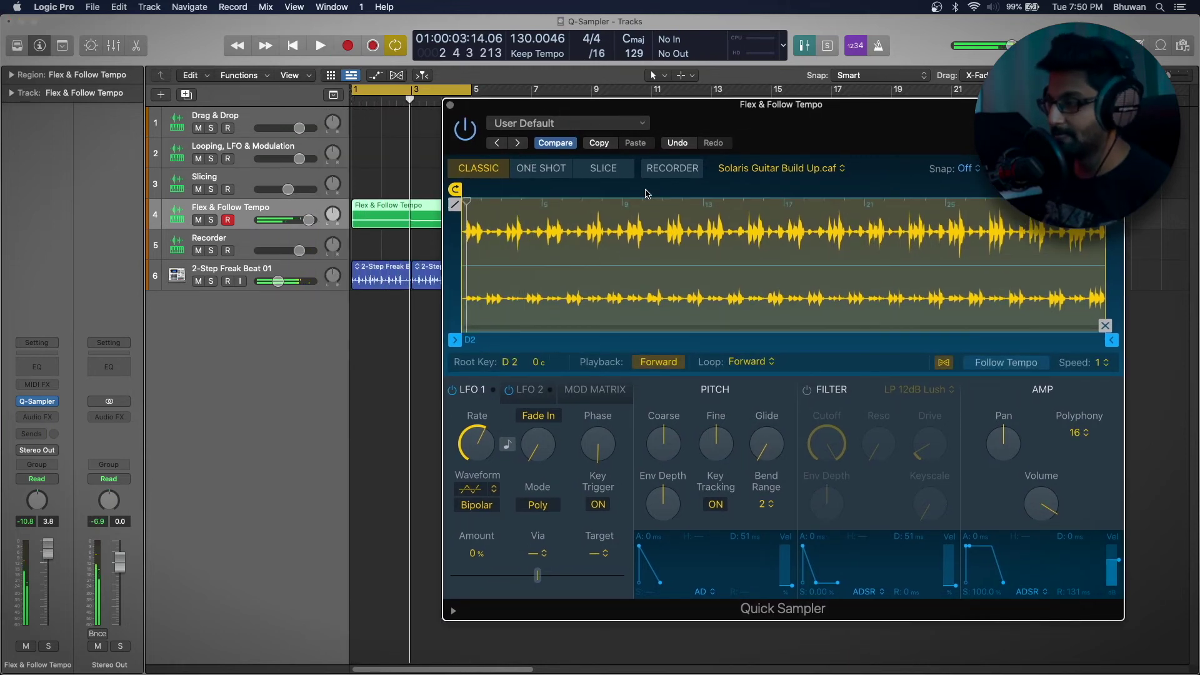
drag(712, 105, 844, 116)
click(869, 364)
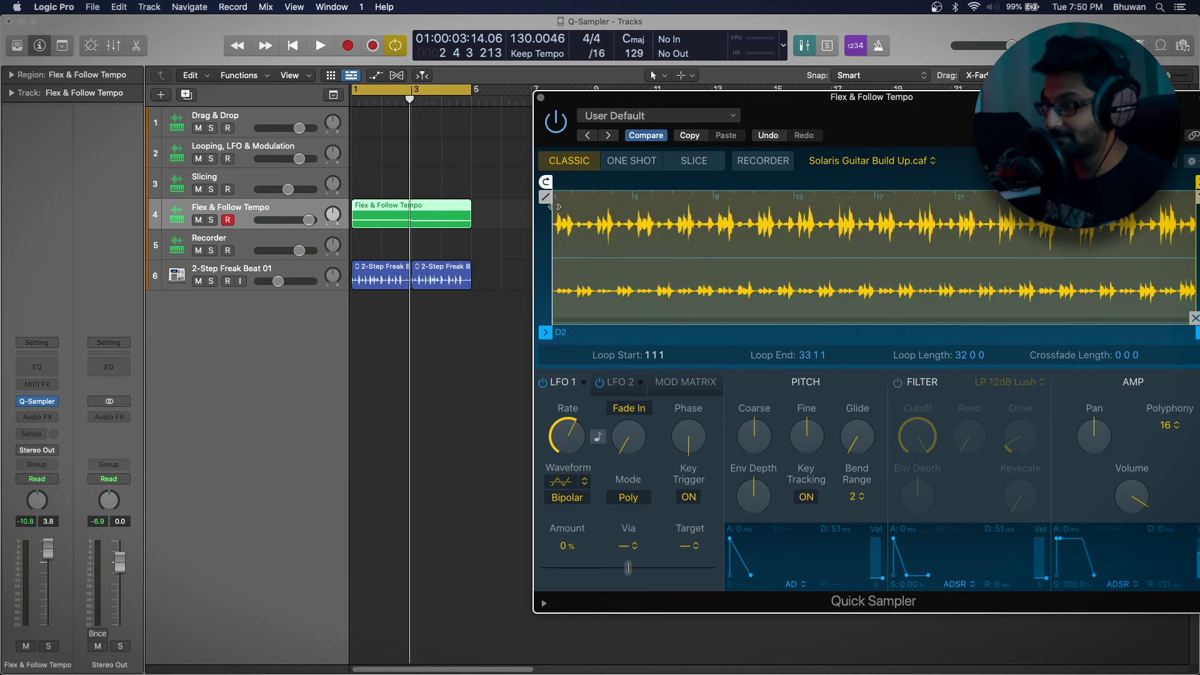
During playback, raise the Flex & Follow Tempo track's volume to 6.0 dB and its sampler's amp volume to +3 dB.
key(space)
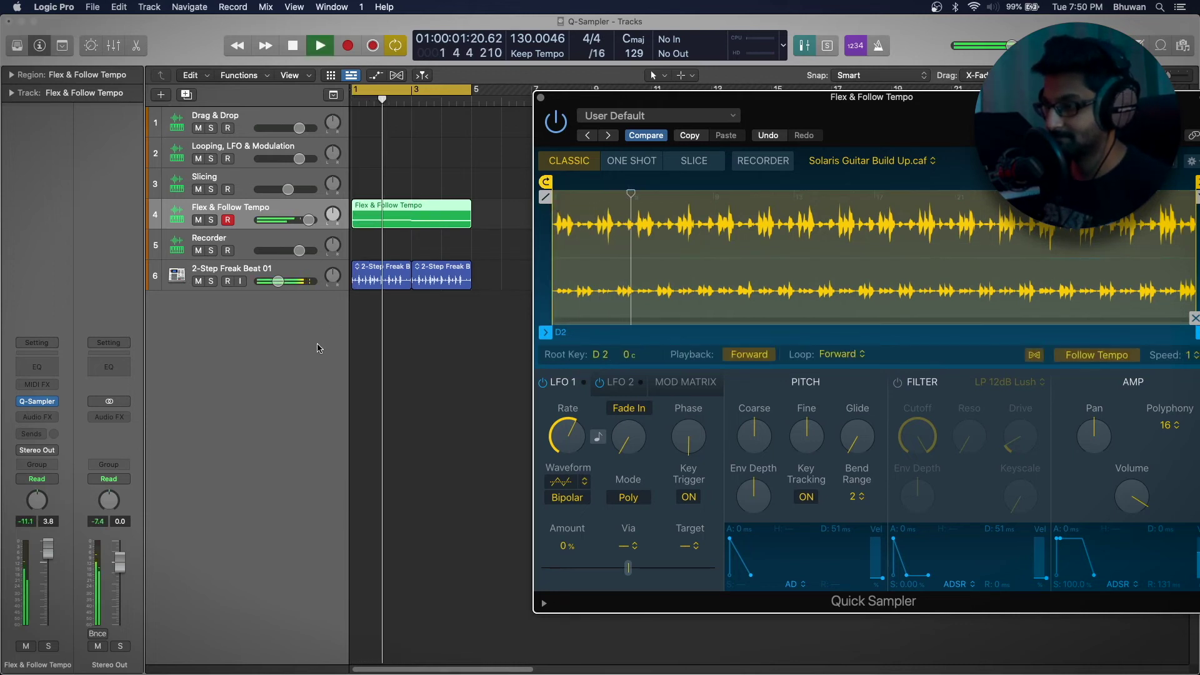
drag(307, 216, 313, 220)
drag(591, 143, 514, 143)
drag(1062, 500, 1063, 494)
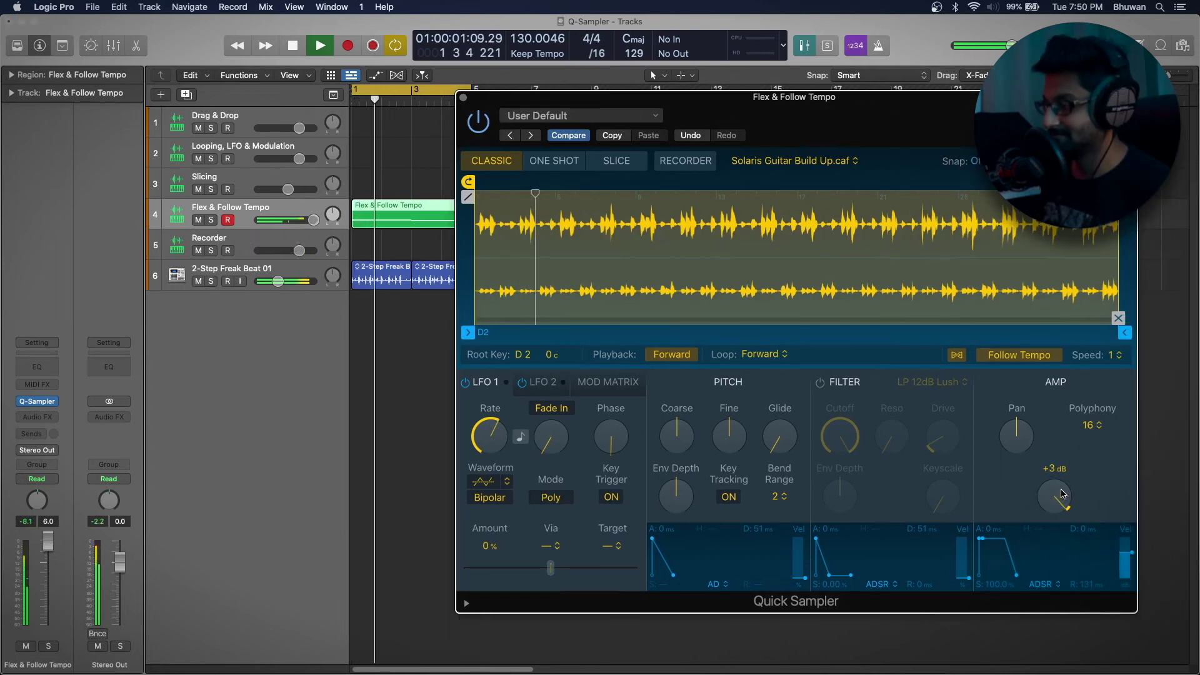
click(463, 98)
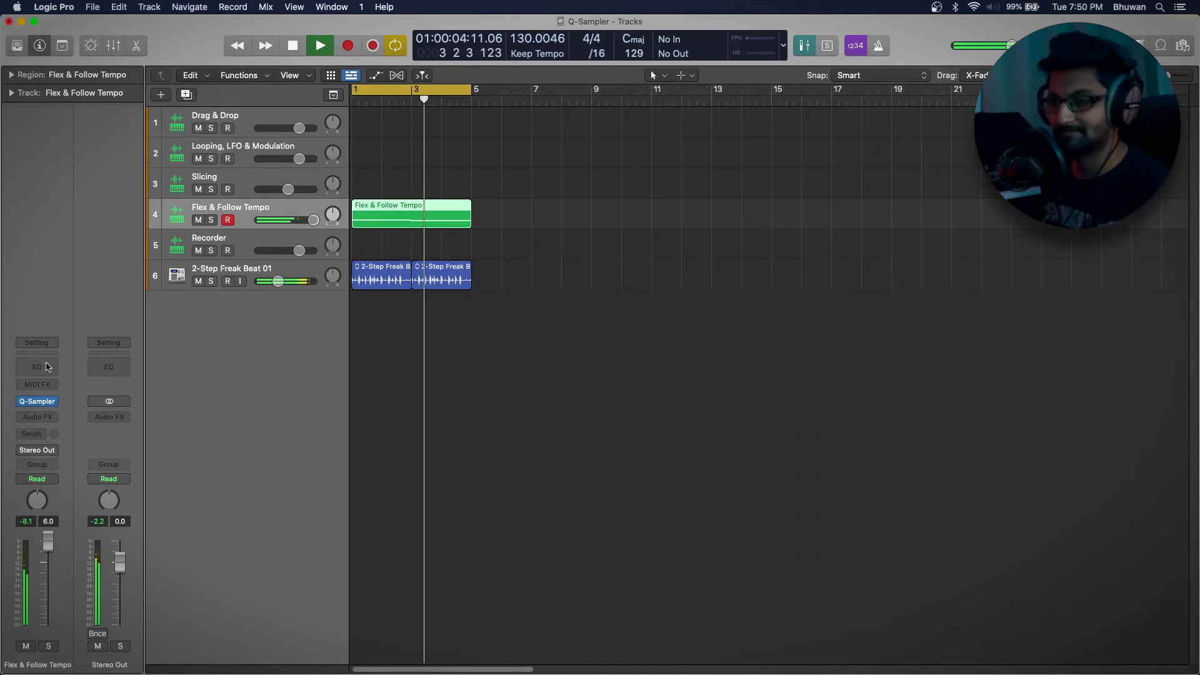
In the Recorder track's Quick Sampler, choose Input 1 as the recording input and record a short sample.
click(38, 401)
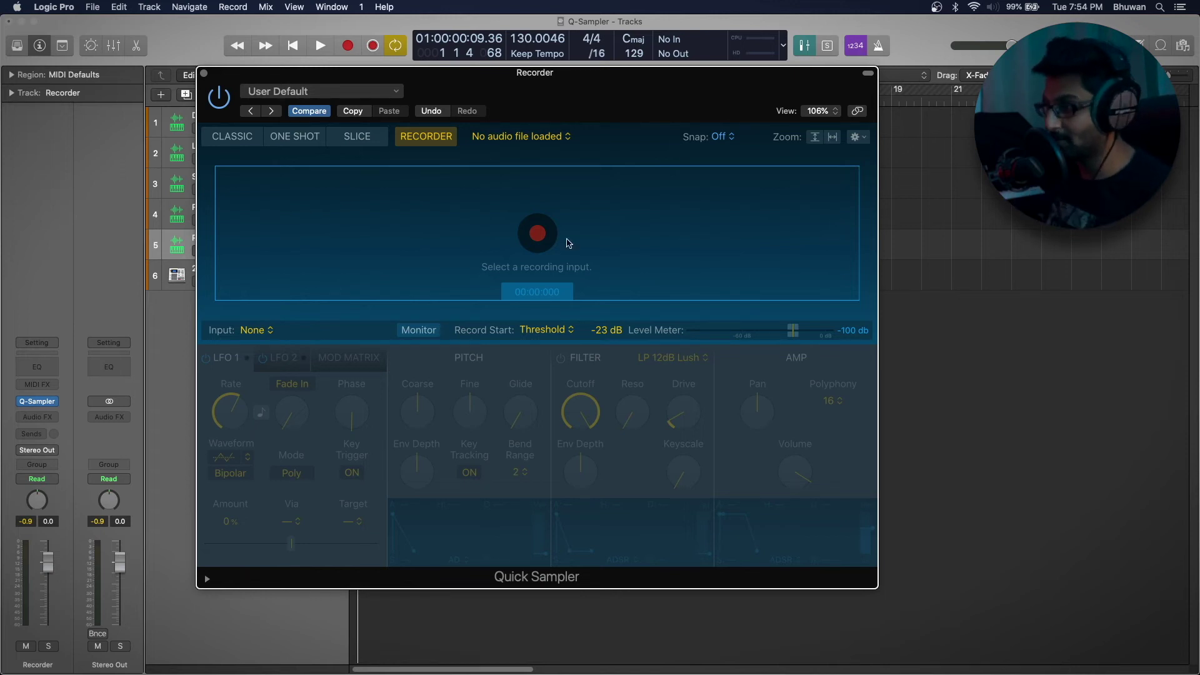
click(255, 331)
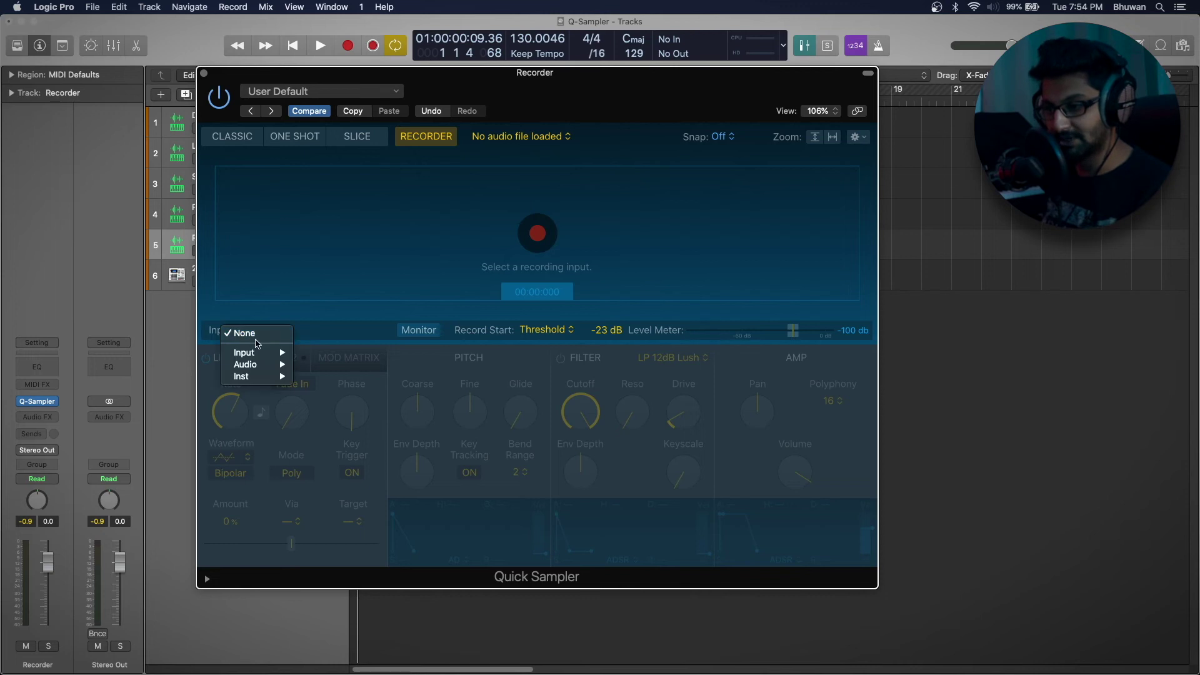
mouse_move(255, 353)
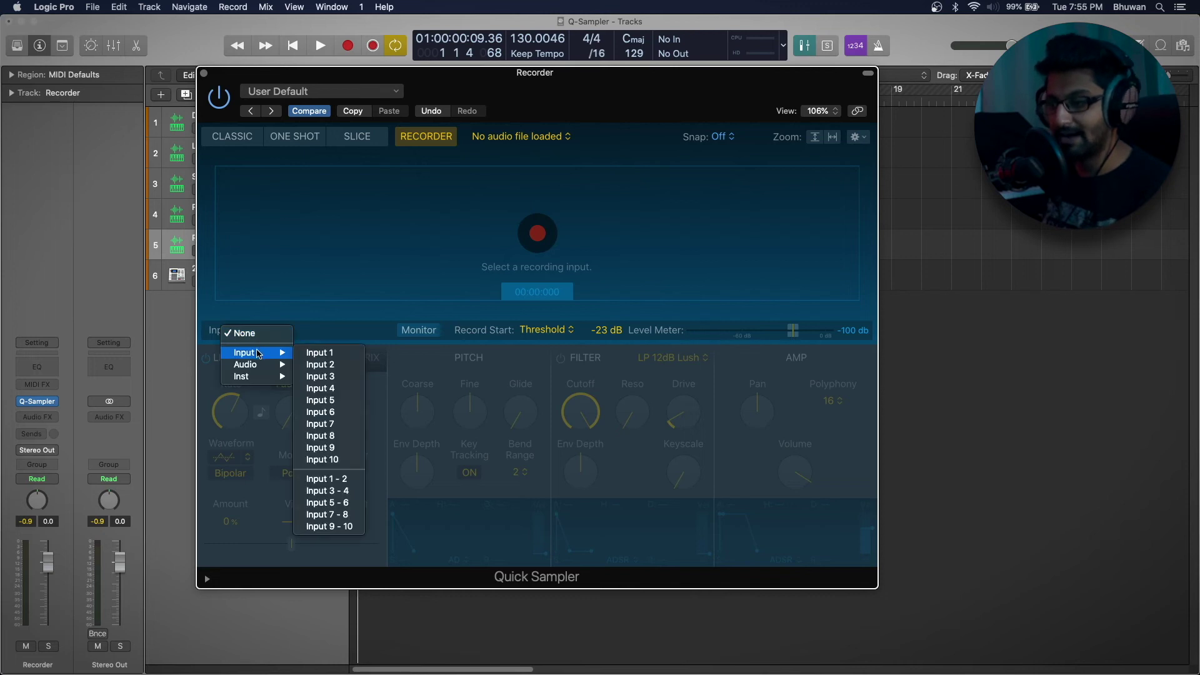
click(320, 354)
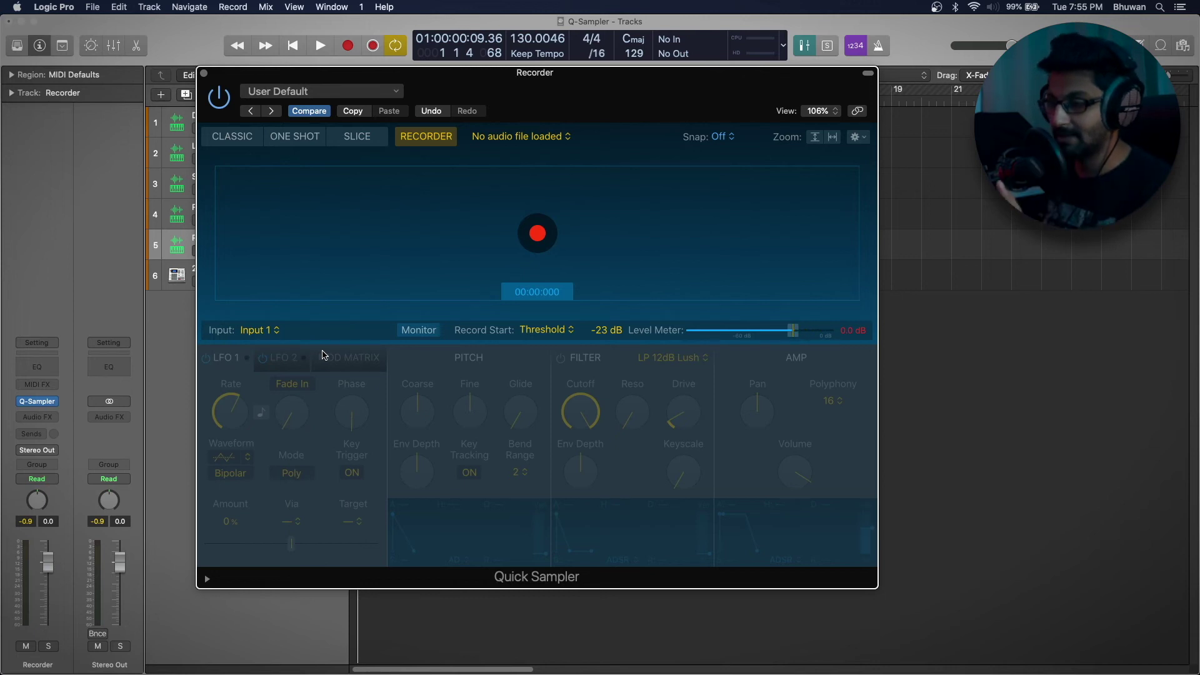
click(543, 241)
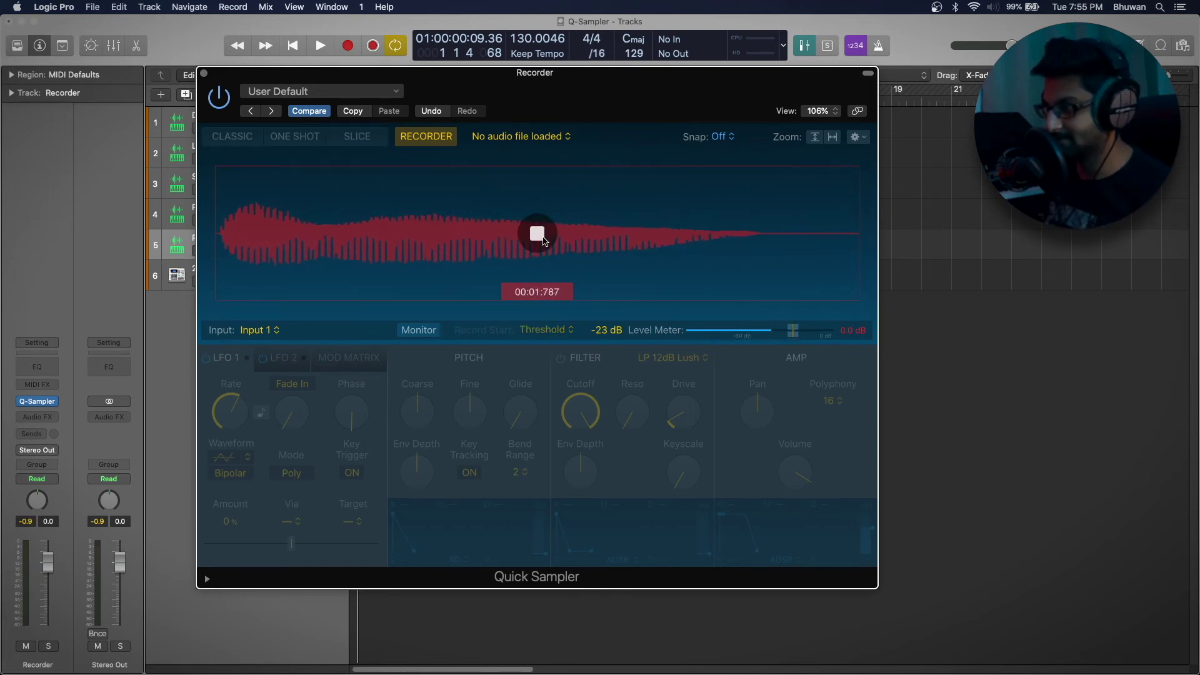
click(537, 235)
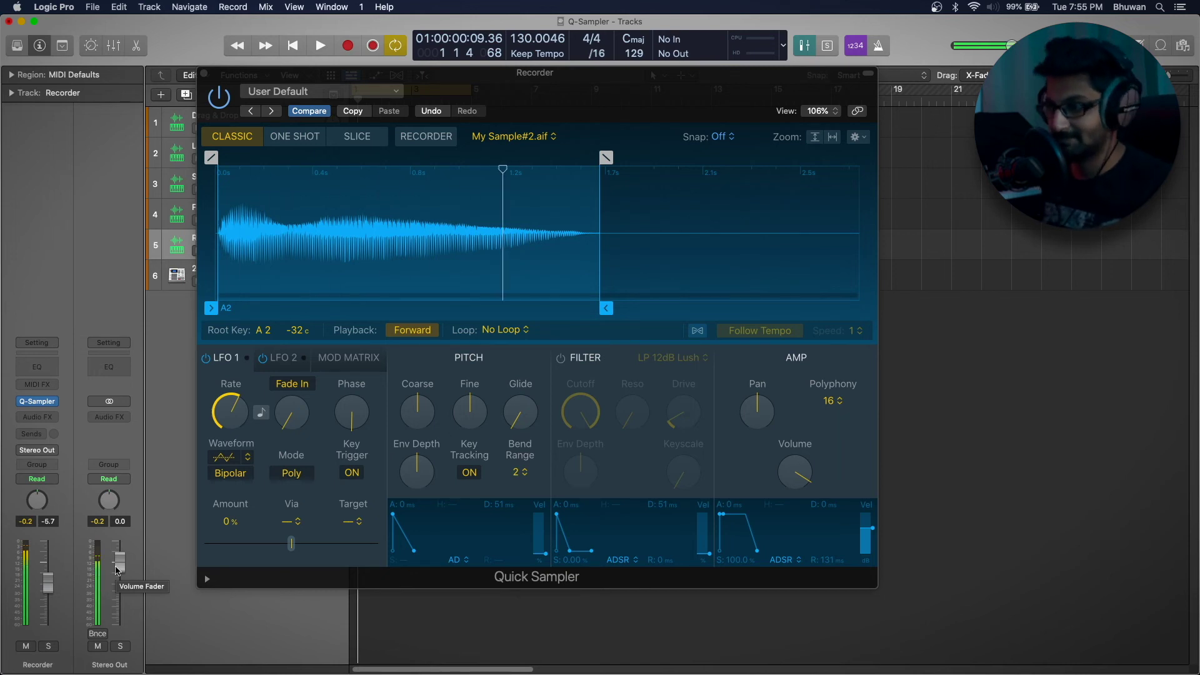
Trim the recorded sample to its middle part by moving the start and end markers inward, and add fades at both ends.
drag(212, 308, 254, 308)
drag(254, 158, 302, 157)
drag(606, 158, 550, 163)
drag(605, 308, 533, 308)
drag(303, 158, 311, 157)
drag(533, 308, 492, 309)
Set the recorded sample's loop mode to Alternate and adjust the loop's start and end around the sustained middle.
click(210, 330)
click(481, 332)
drag(365, 157, 338, 157)
drag(480, 158, 498, 158)
drag(339, 158, 331, 157)
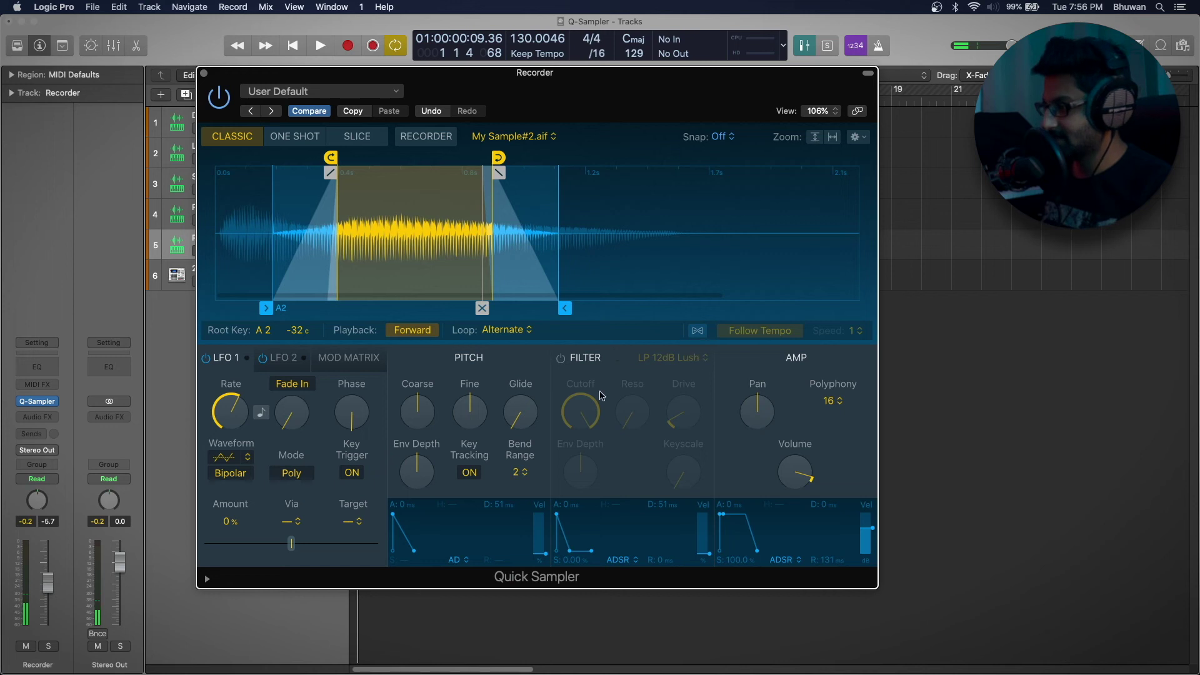
Turn on the filter with 54.5% cutoff, +11.9% envelope depth, and an envelope of 281 ms attack, 606 ms decay and 35.8% sustain.
click(564, 362)
drag(580, 411, 583, 447)
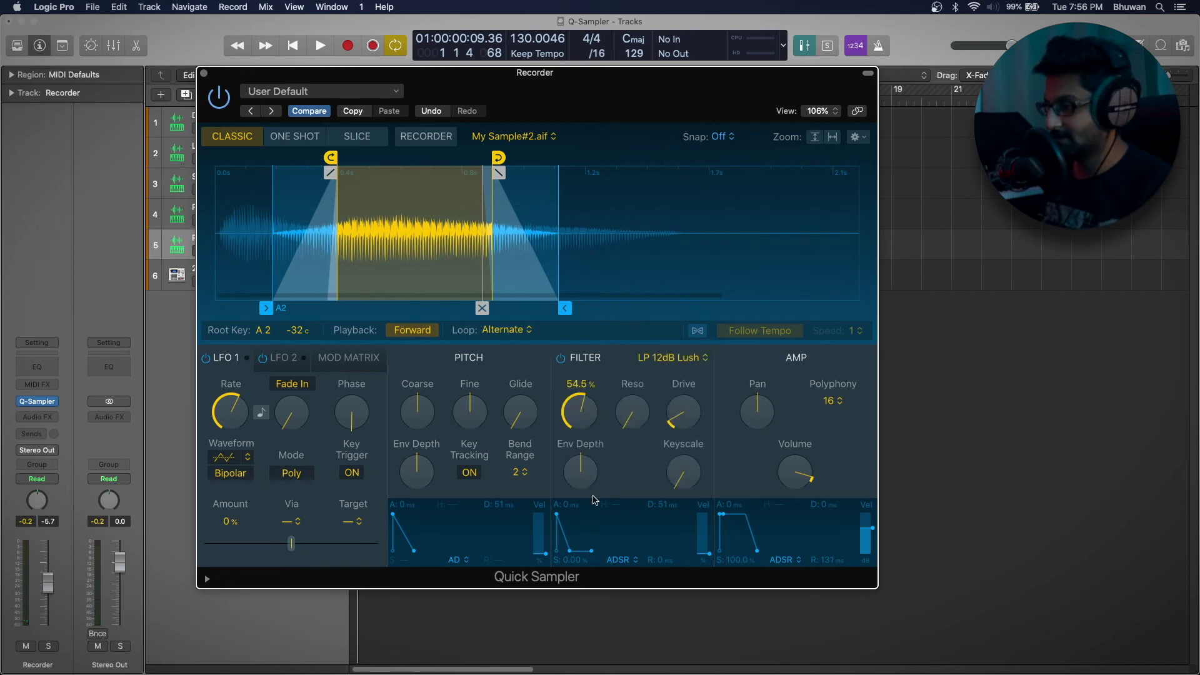
drag(557, 515, 586, 475)
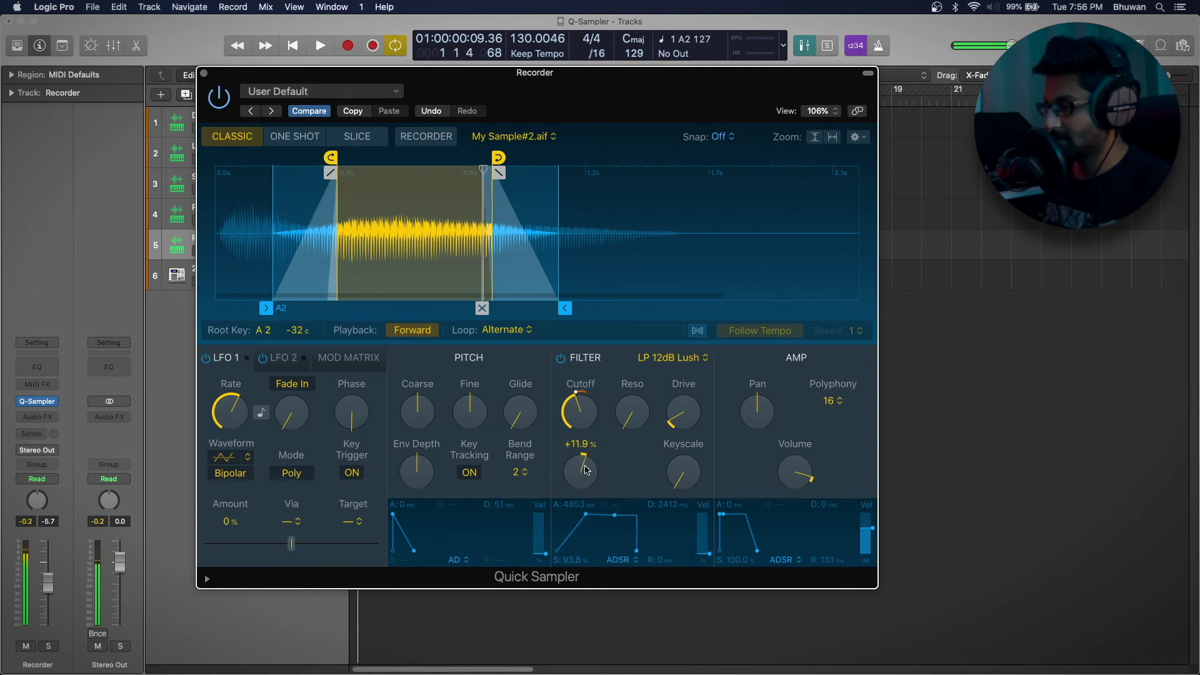
mouse_move(586, 513)
mouse_down()
mouse_move(560, 514)
mouse_move(588, 538)
mouse_move(572, 518)
mouse_up()
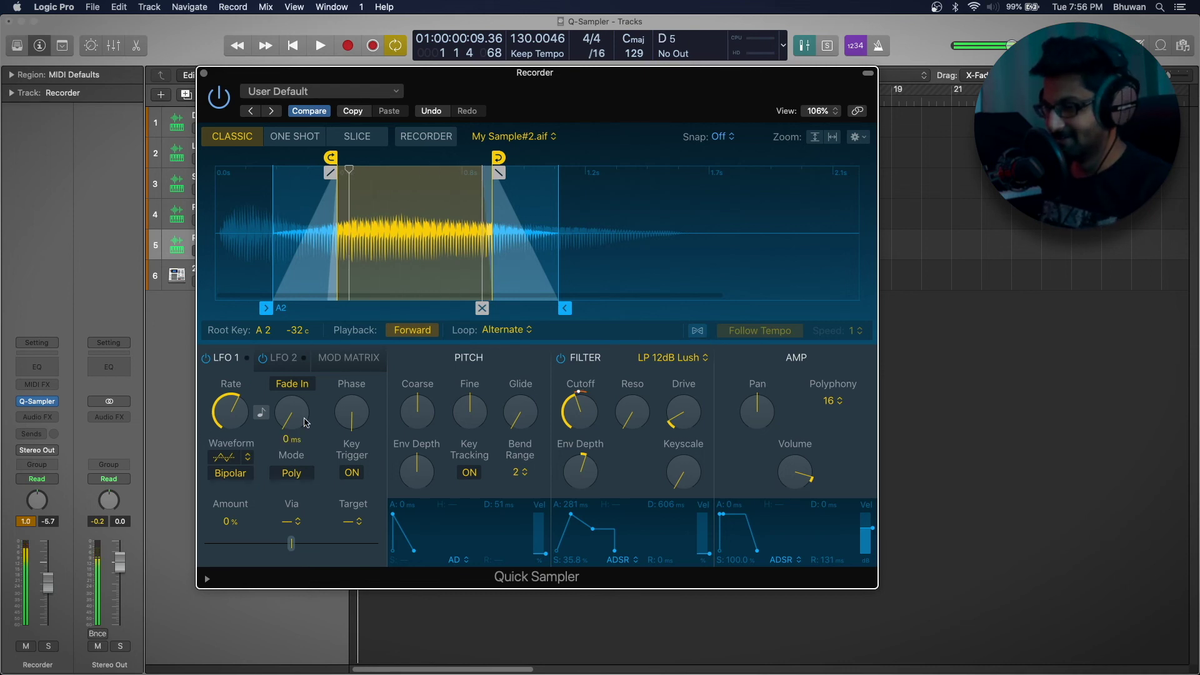
Route LFO 1 to Pan with an amount of +100%.
click(206, 360)
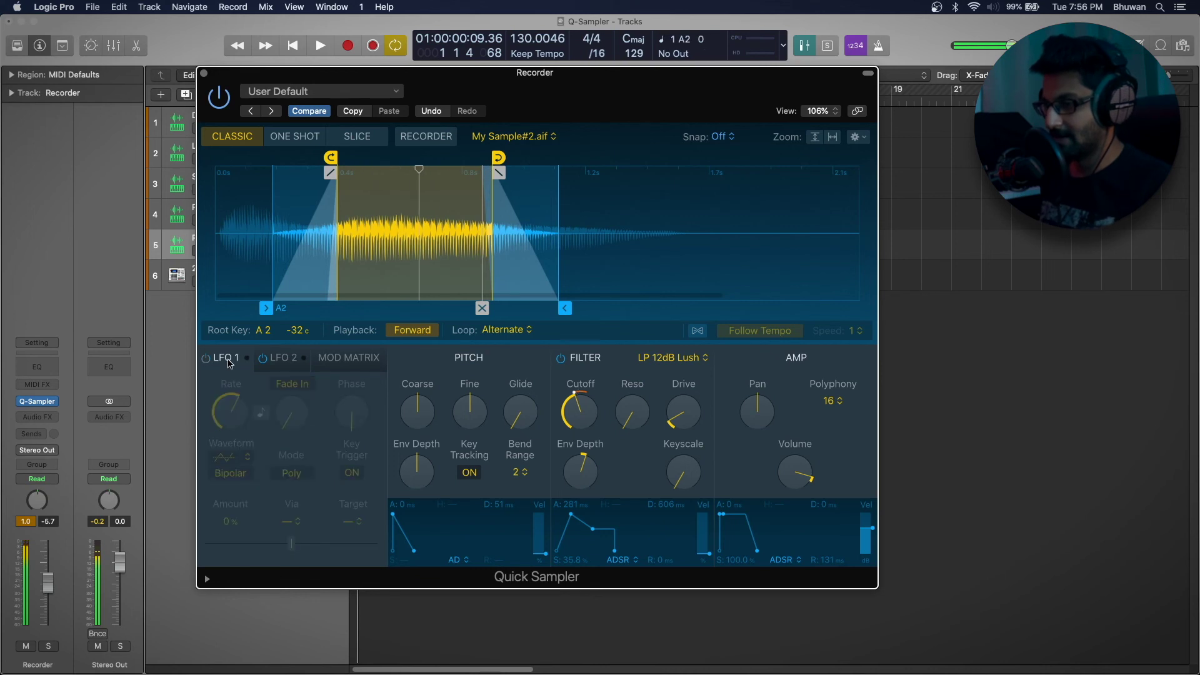
click(205, 360)
click(361, 521)
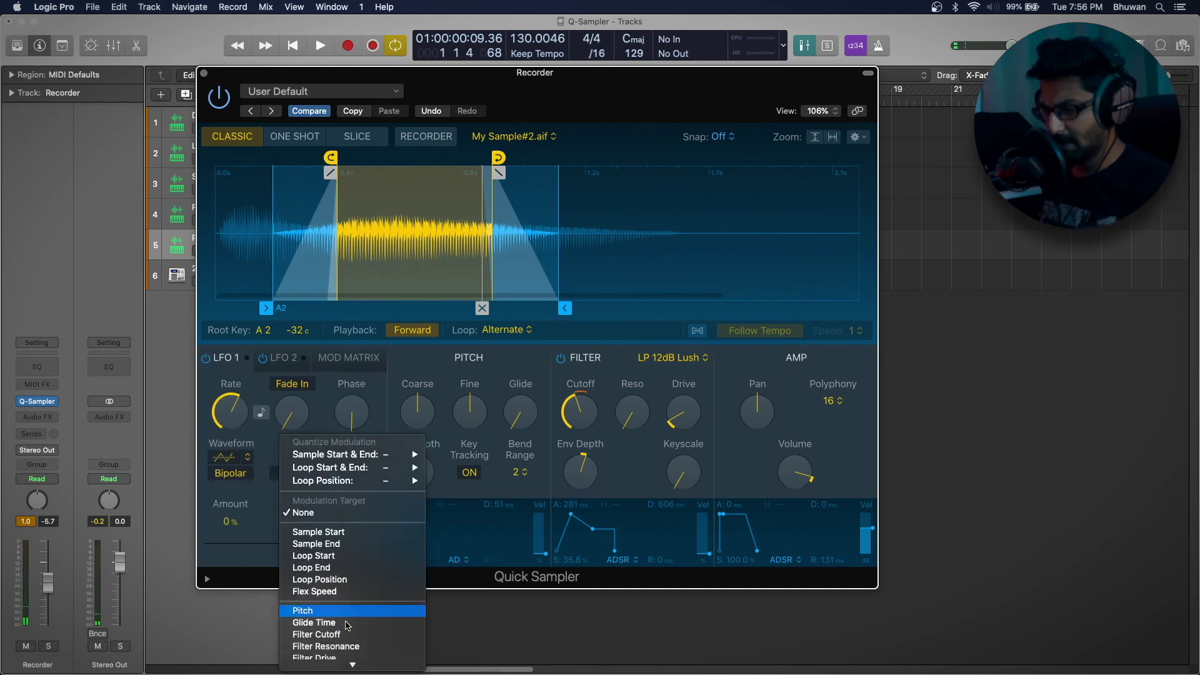
click(347, 588)
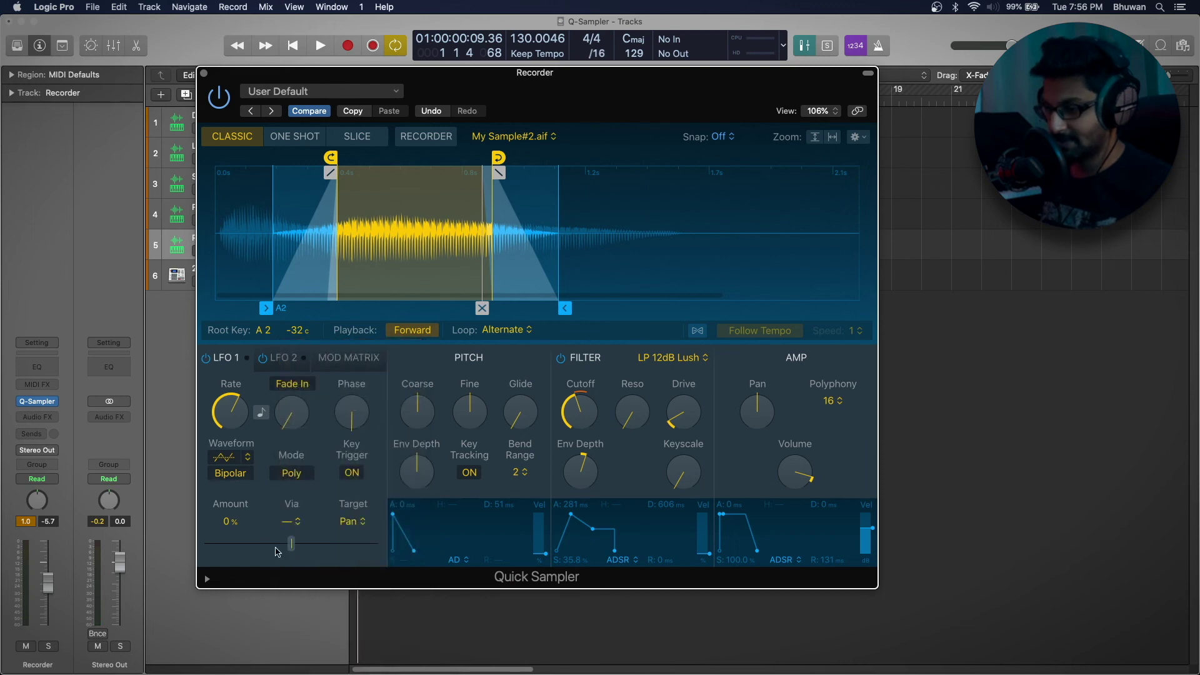
drag(290, 543, 387, 533)
Sync LFO 1's rate to the tempo at 1/16 and slightly raise its fade-in time.
drag(246, 428, 235, 401)
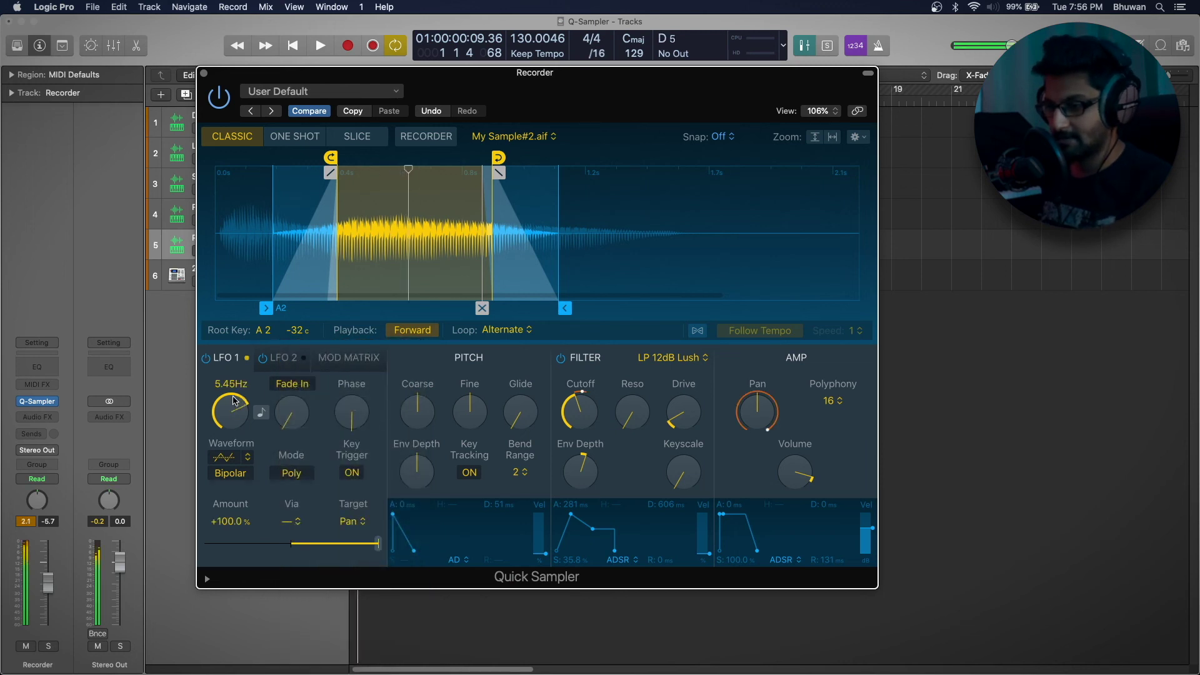
click(258, 416)
click(251, 414)
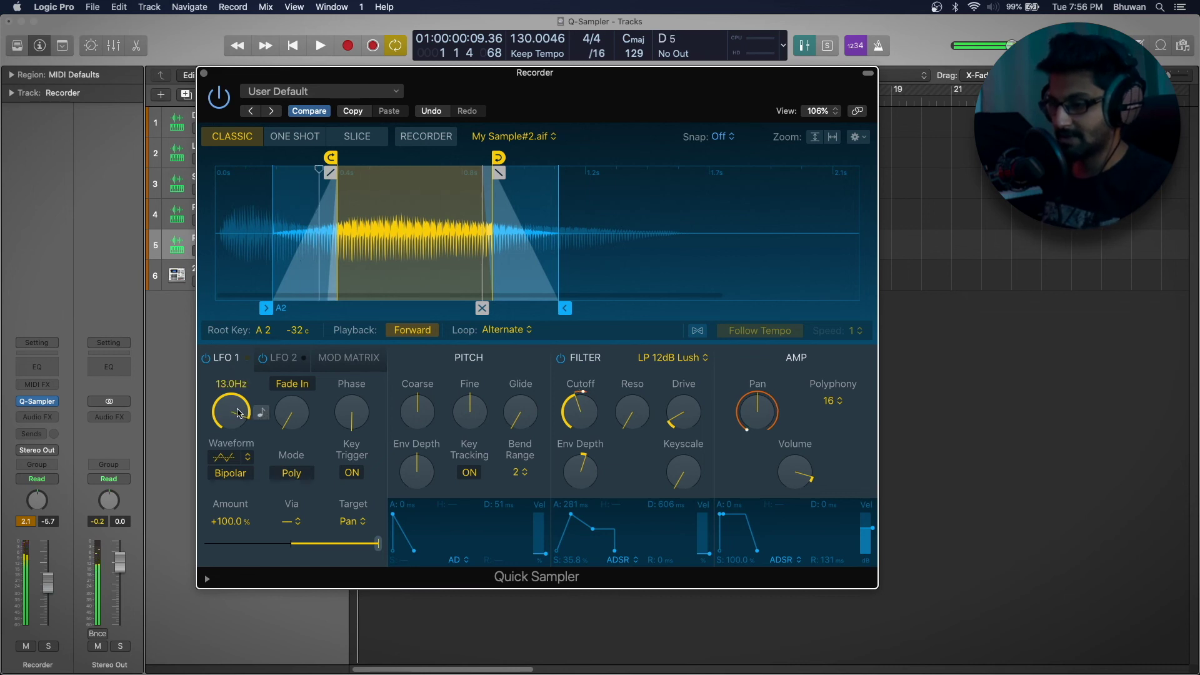
click(261, 413)
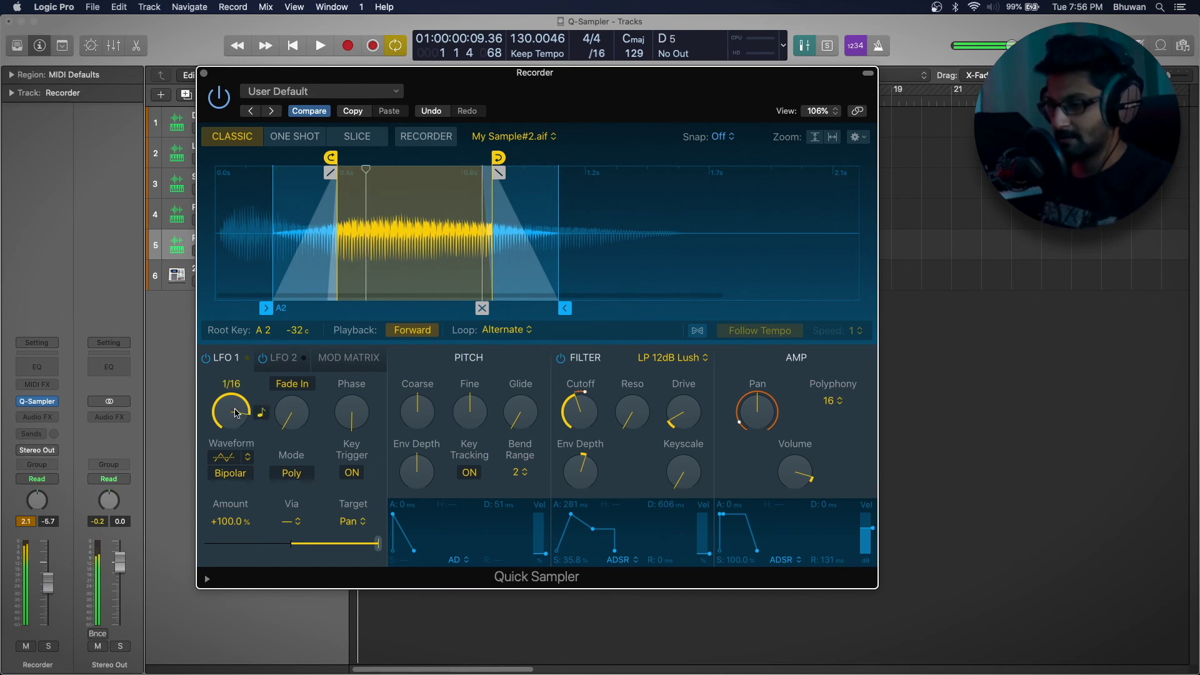
drag(291, 409, 306, 426)
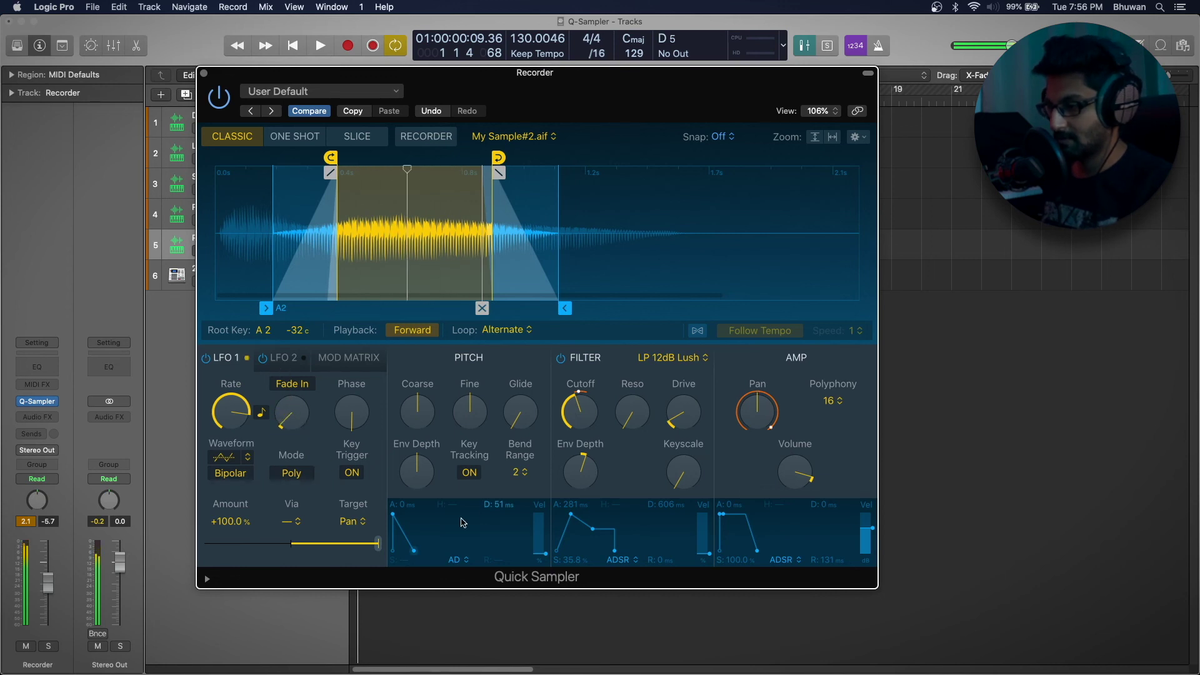
Audition the recorded sample over the 2-Step Freak Beat 01 loop with the sampler hidden, stop playback and reopen the sampler.
key(super+w)
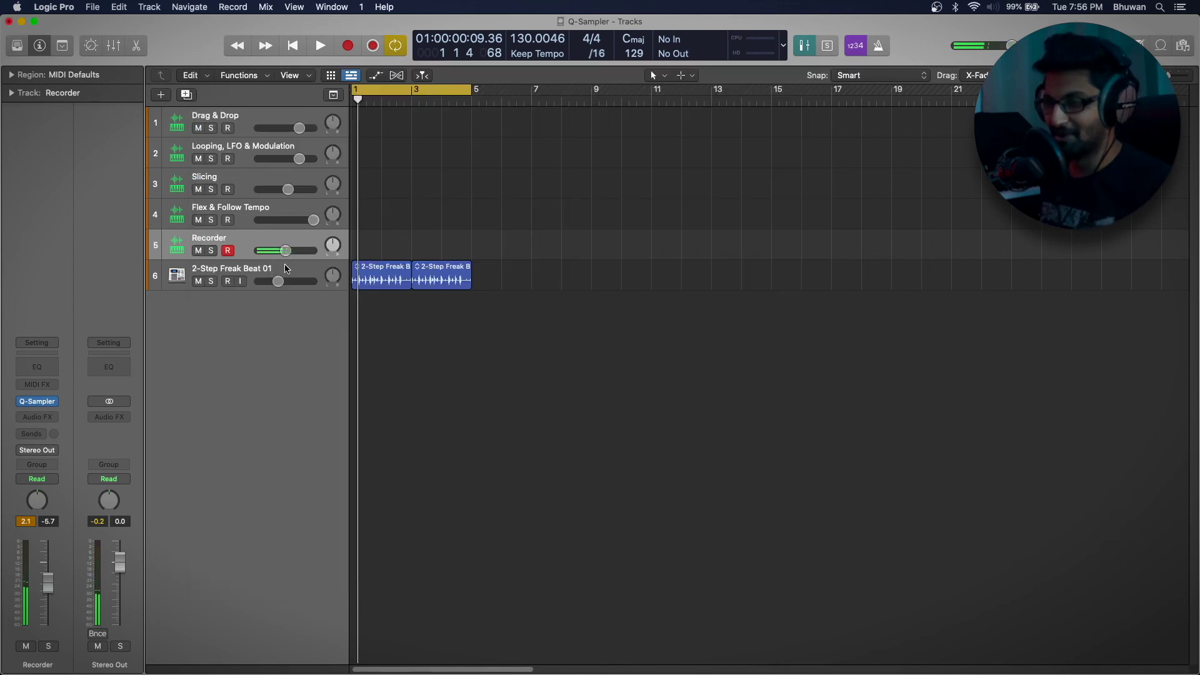
key(space)
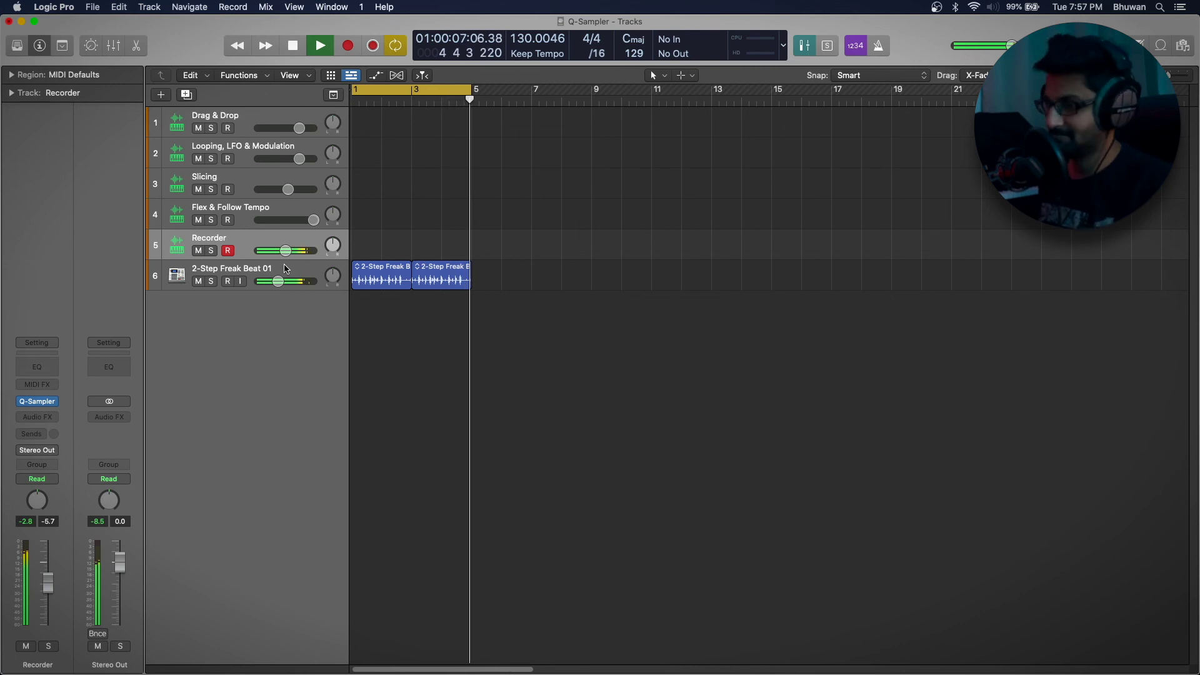
key(space)
click(37, 401)
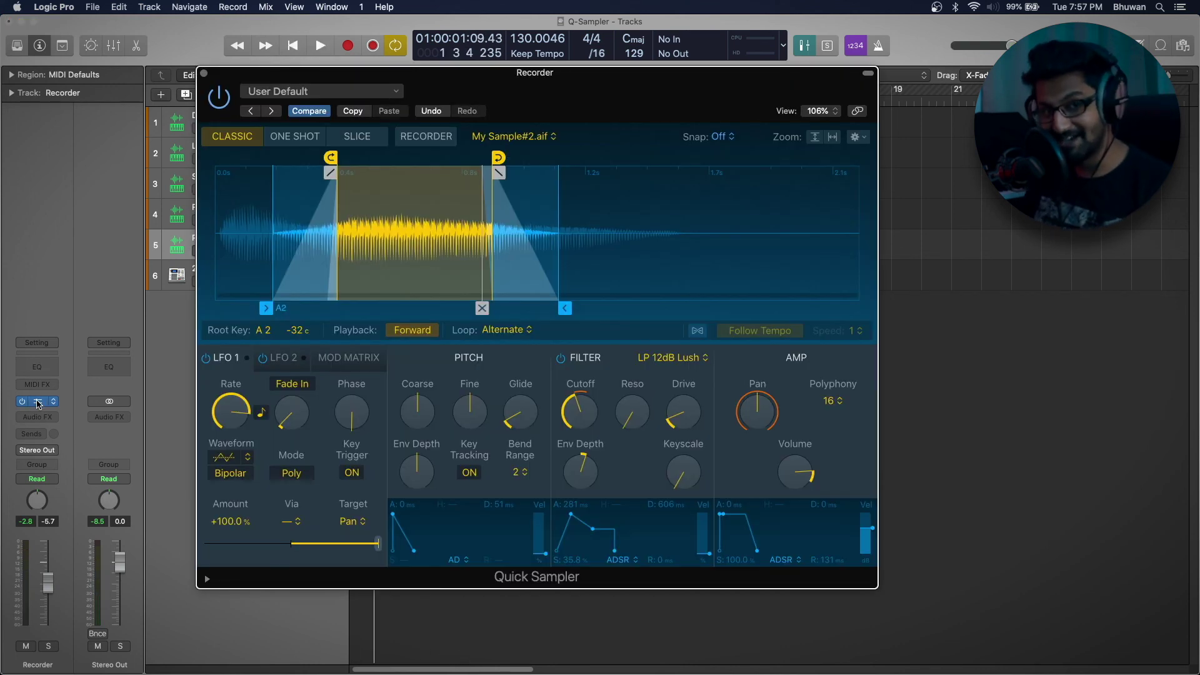